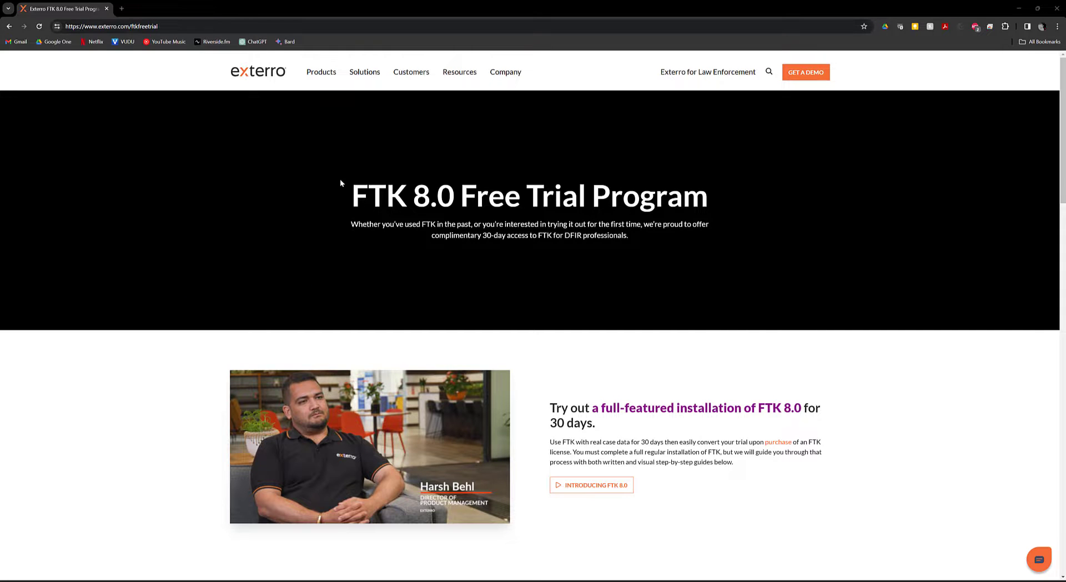
Download the FTK 8.0 trial disc image and check its progress in Chrome's download list
scroll(347, 181, "down", 5)
scroll(387, 217, "down", 7)
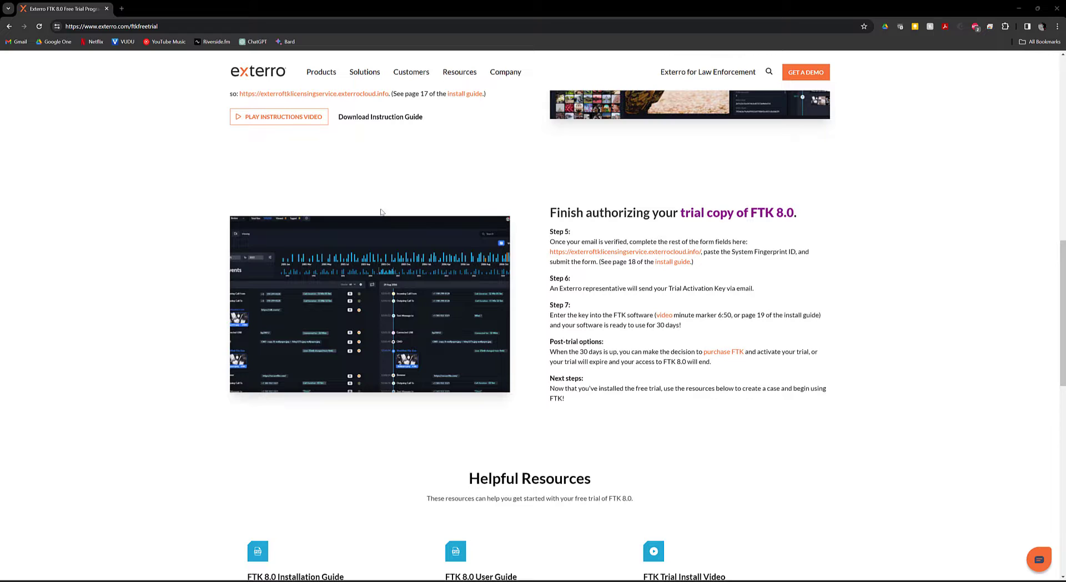
scroll(382, 213, "up", 6)
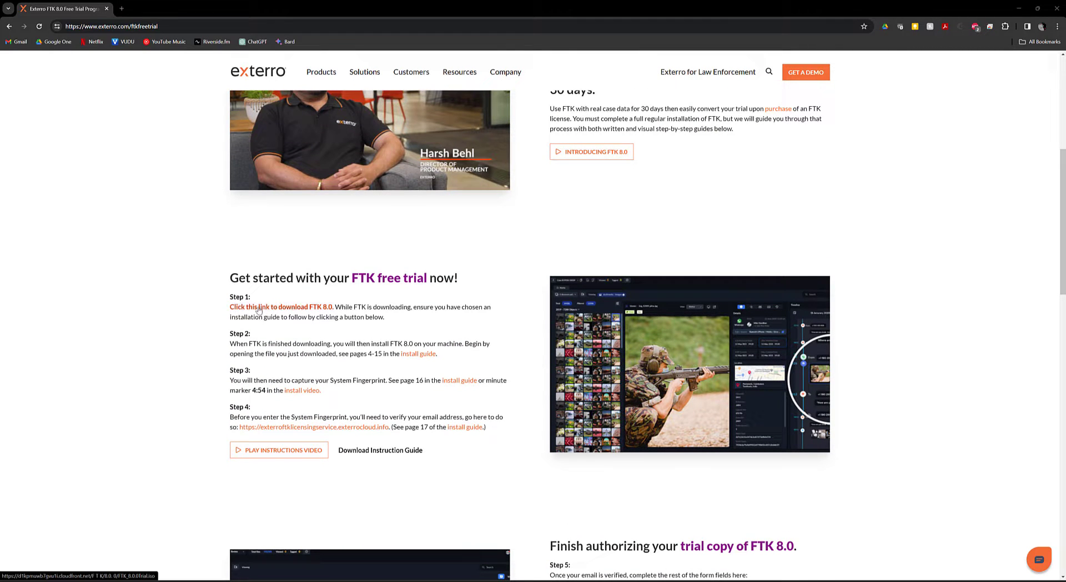
left_click(315, 308)
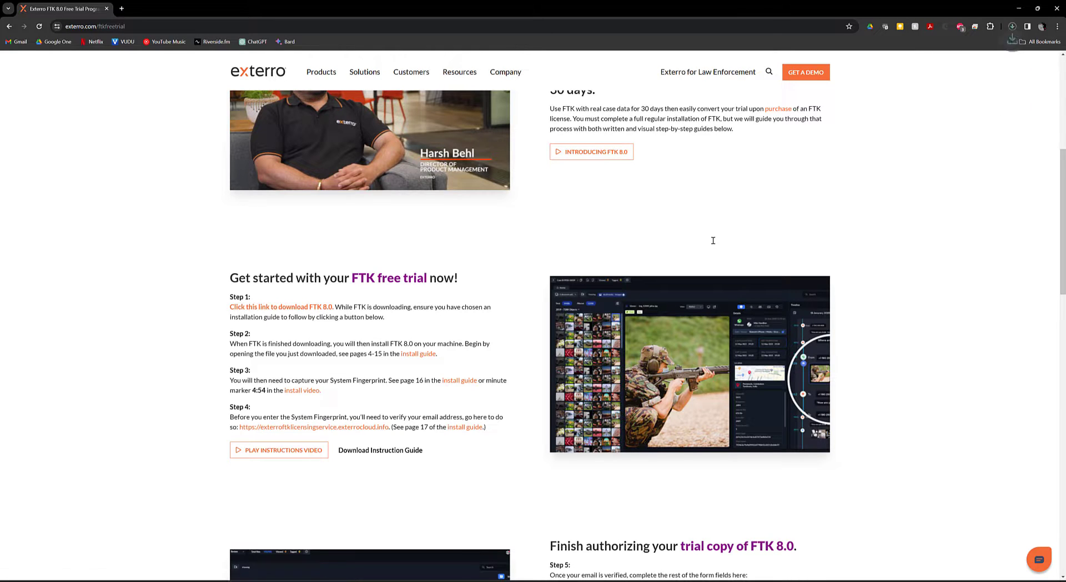
left_click(1011, 26)
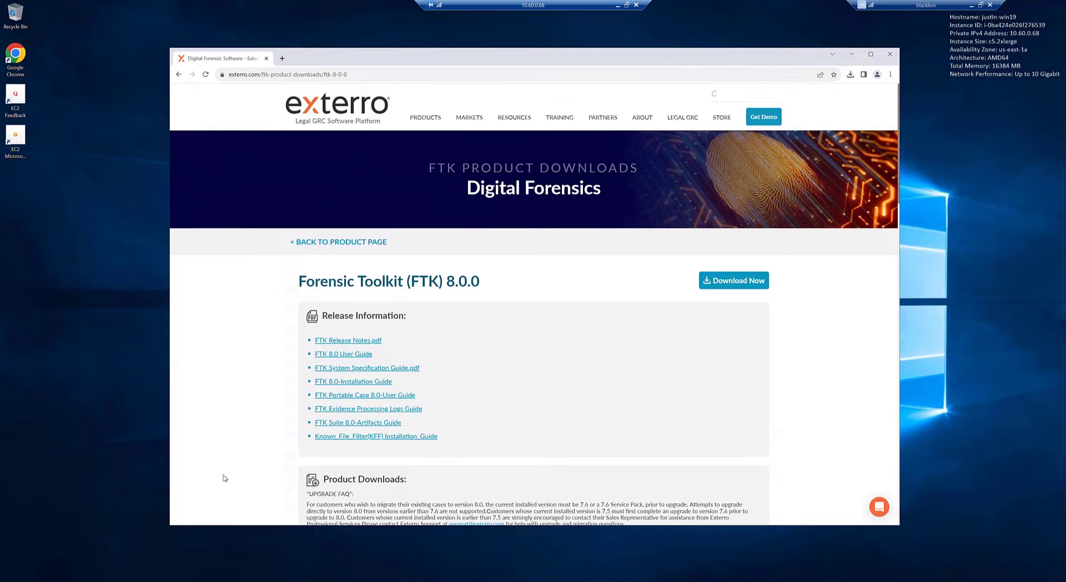
Mount FTK_Stand_Alone from Downloads past the security warning and run its autorun installer
left_click(130, 572)
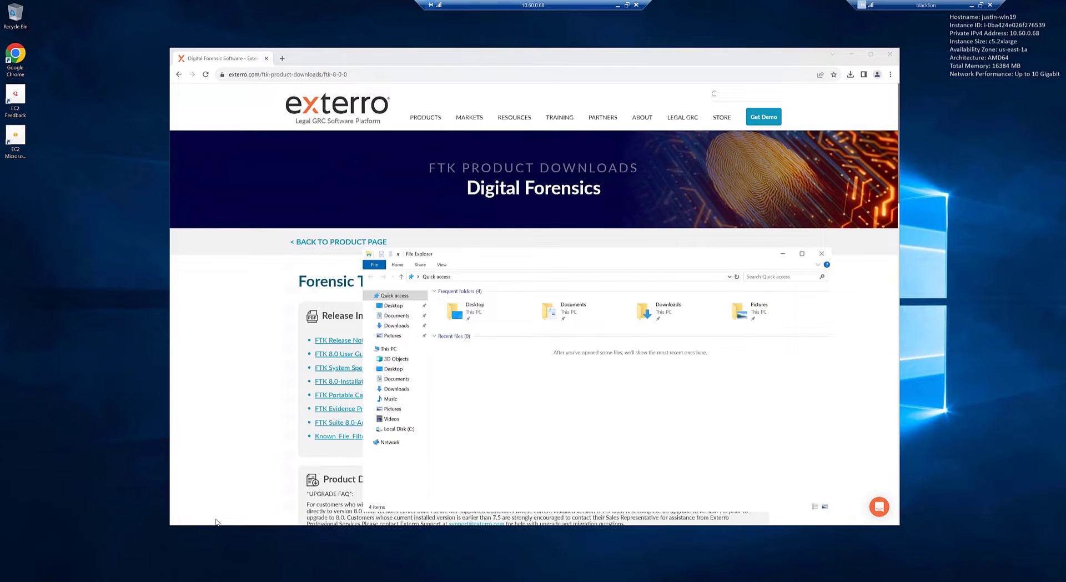
left_click(394, 327)
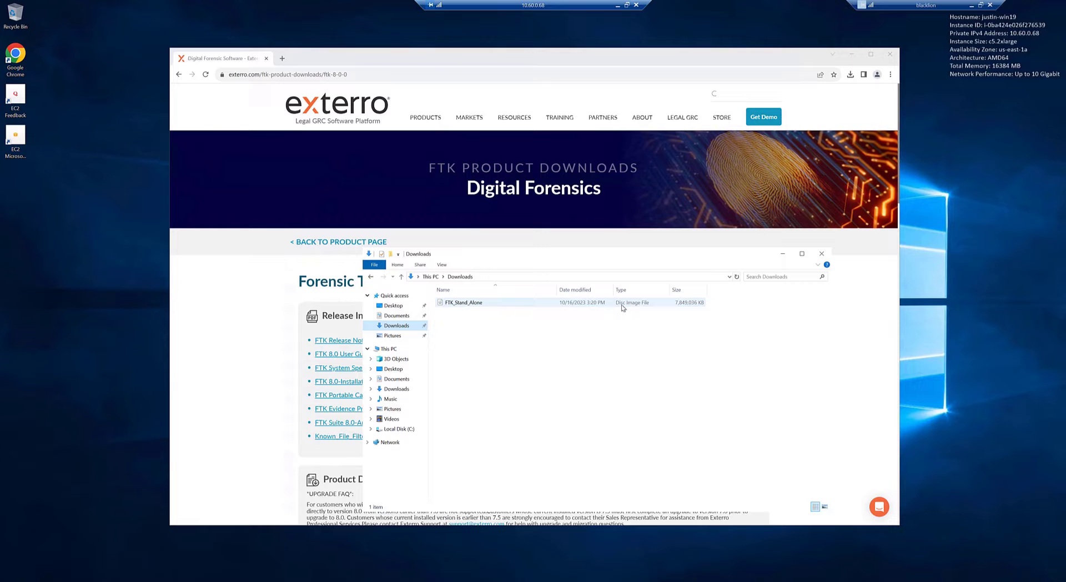
double_click(483, 304)
left_click(558, 308)
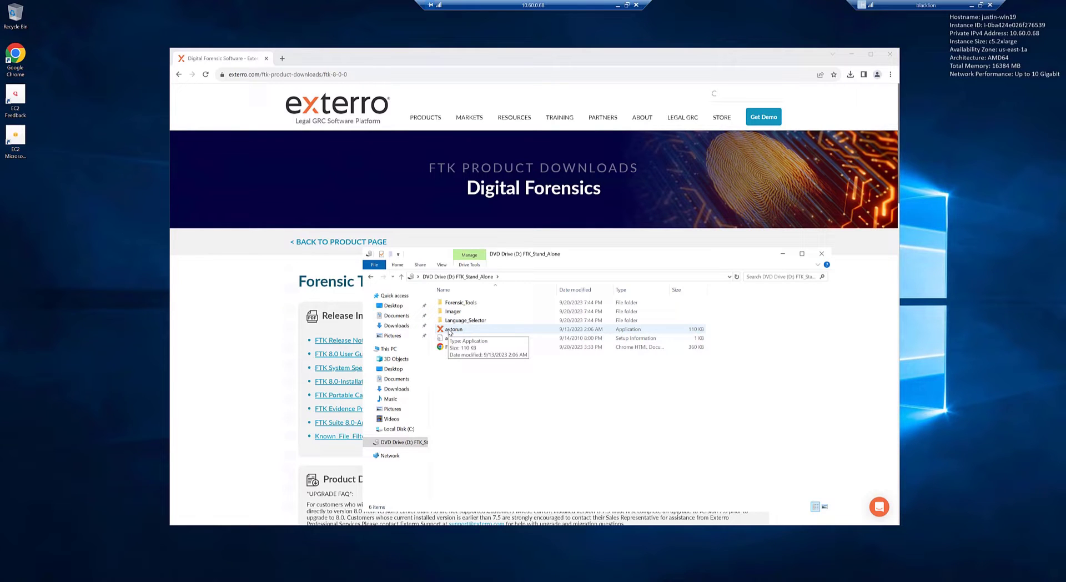
double_click(449, 330)
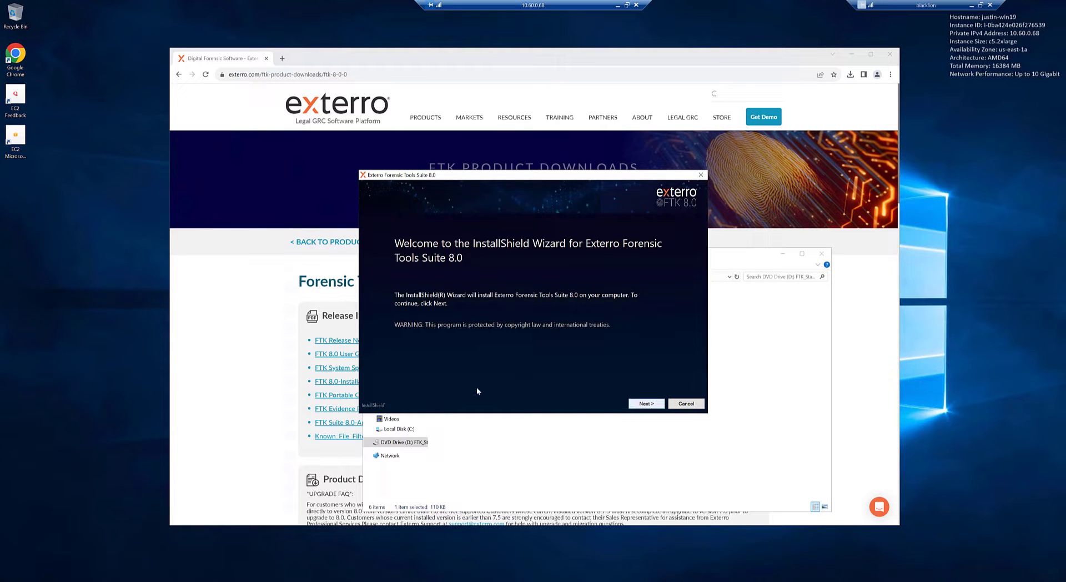
Accept the FTK 8.0 license agreement and continue past the System Requirements check
key("Return")
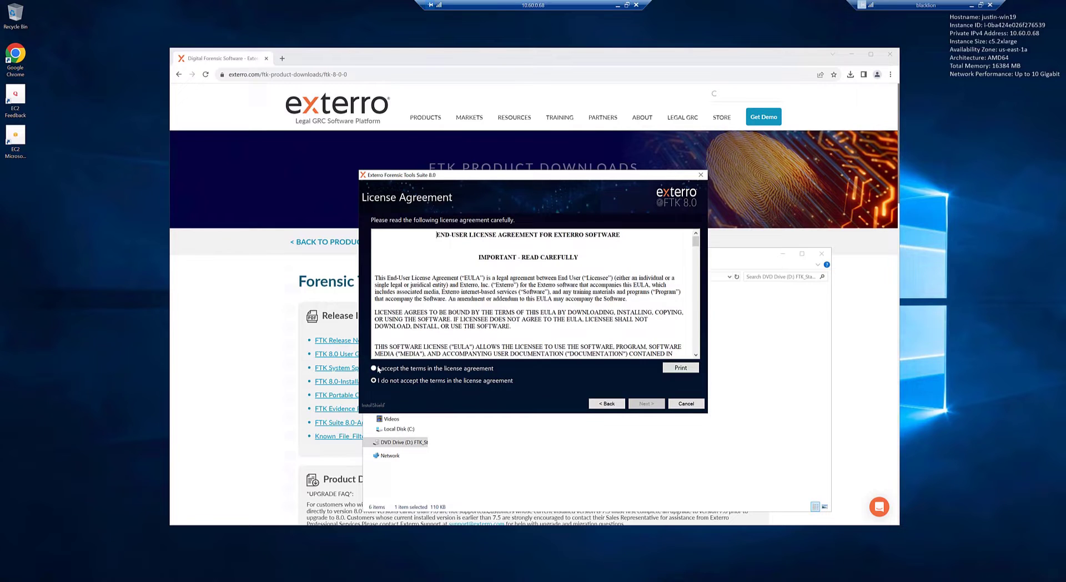
left_click(374, 368)
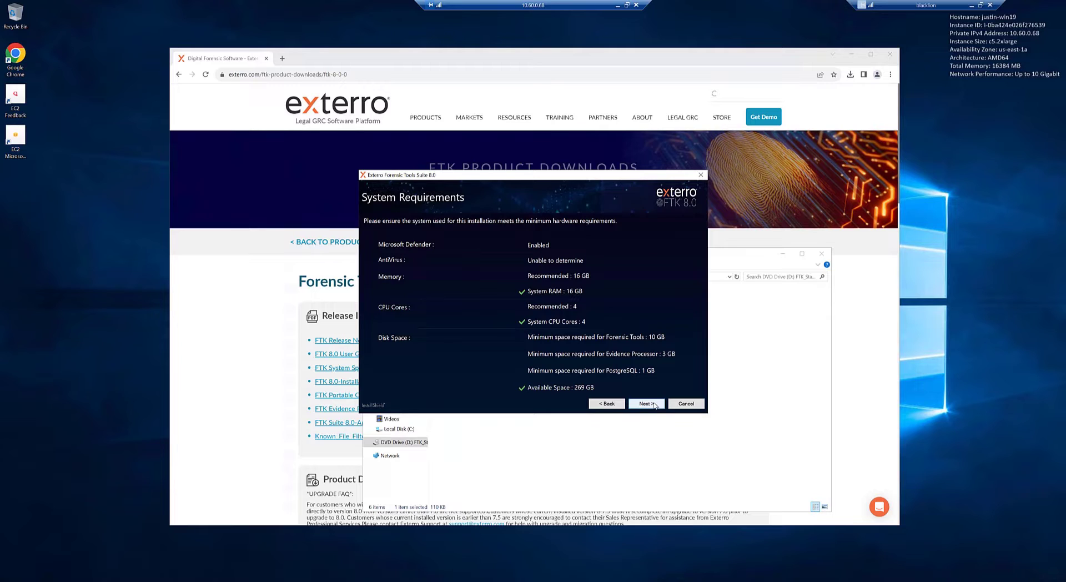
key("Return")
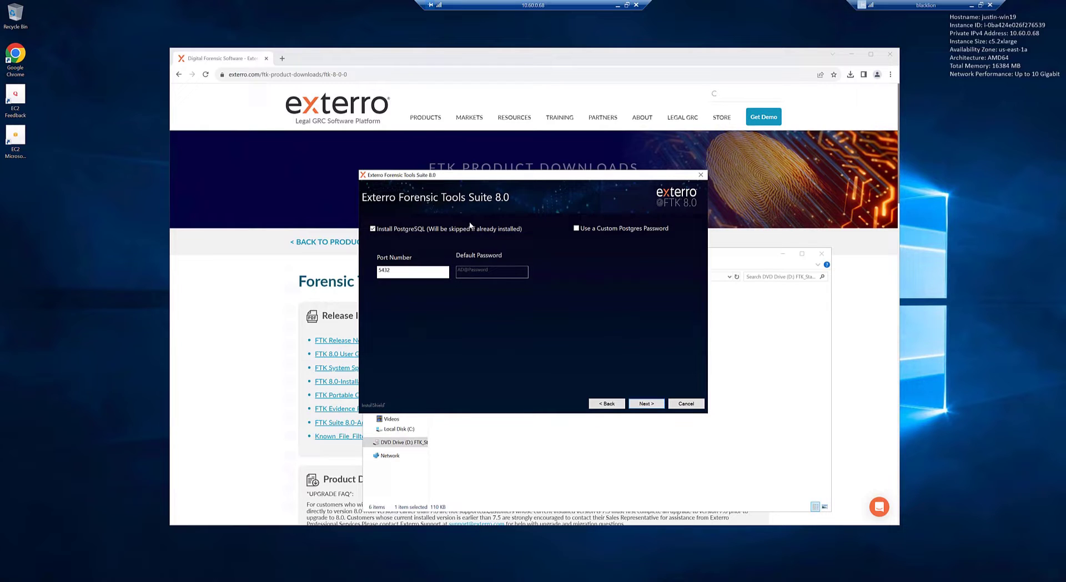
Leave Install PostgreSQL checked on port 5432 with the default password
left_click(392, 270)
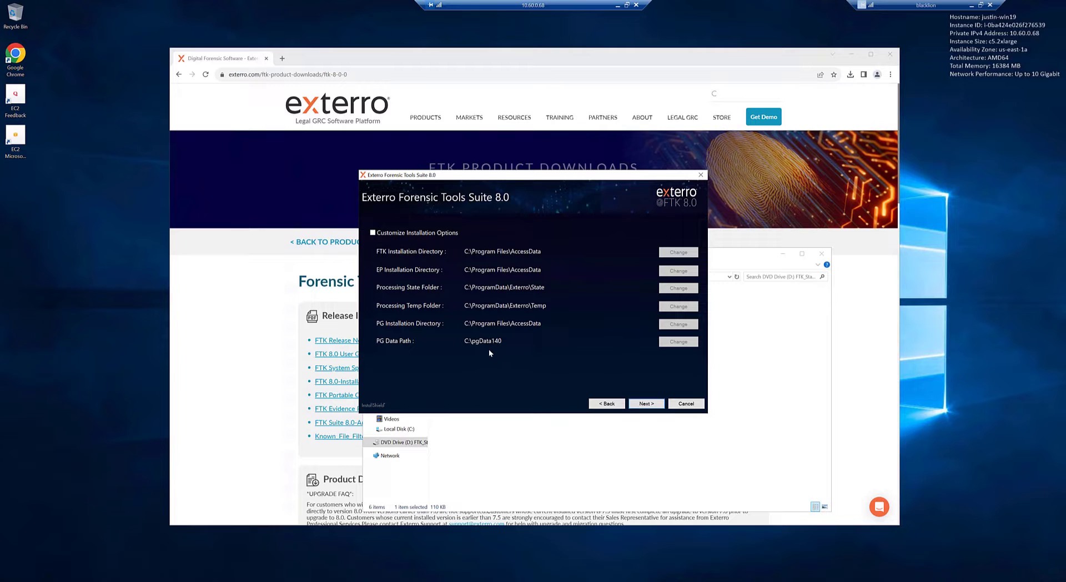
left_click(372, 233)
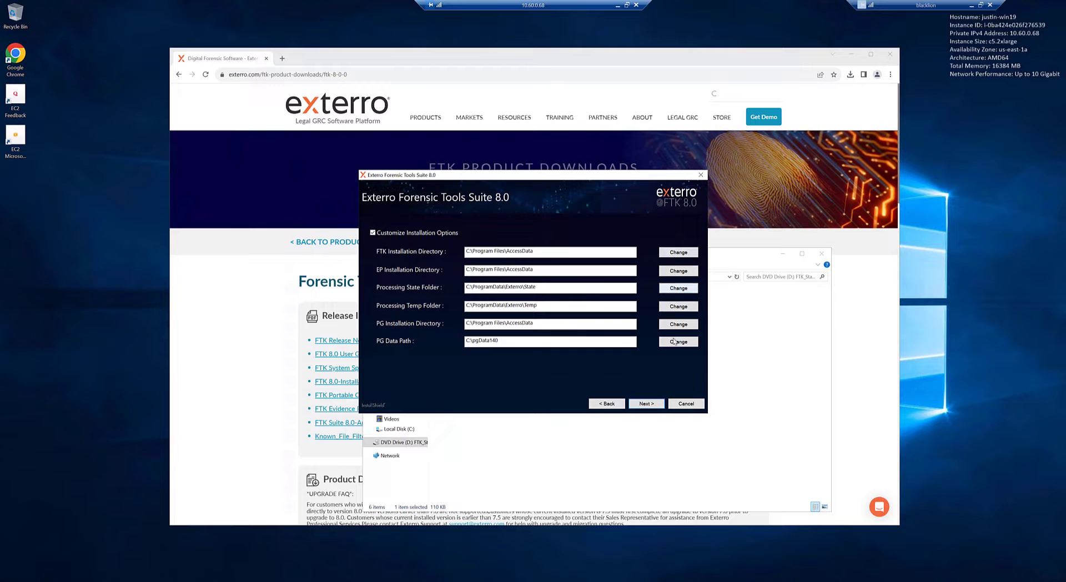
left_click(372, 233)
left_click(373, 233)
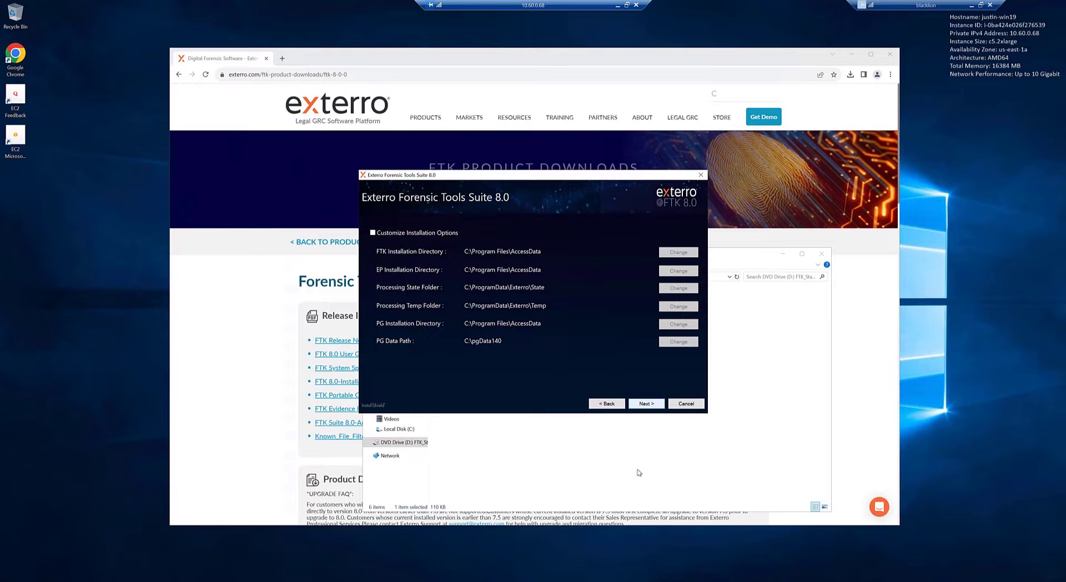
Keep the default install folders, enter the administrator password, and complete the FTK 8.0 installation
key("Return")
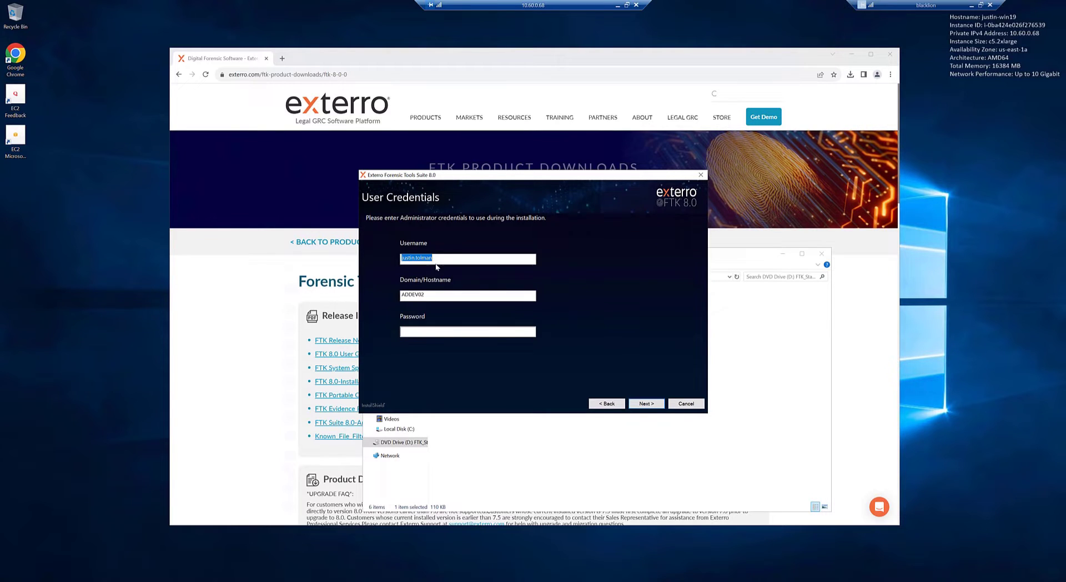
left_click(426, 331)
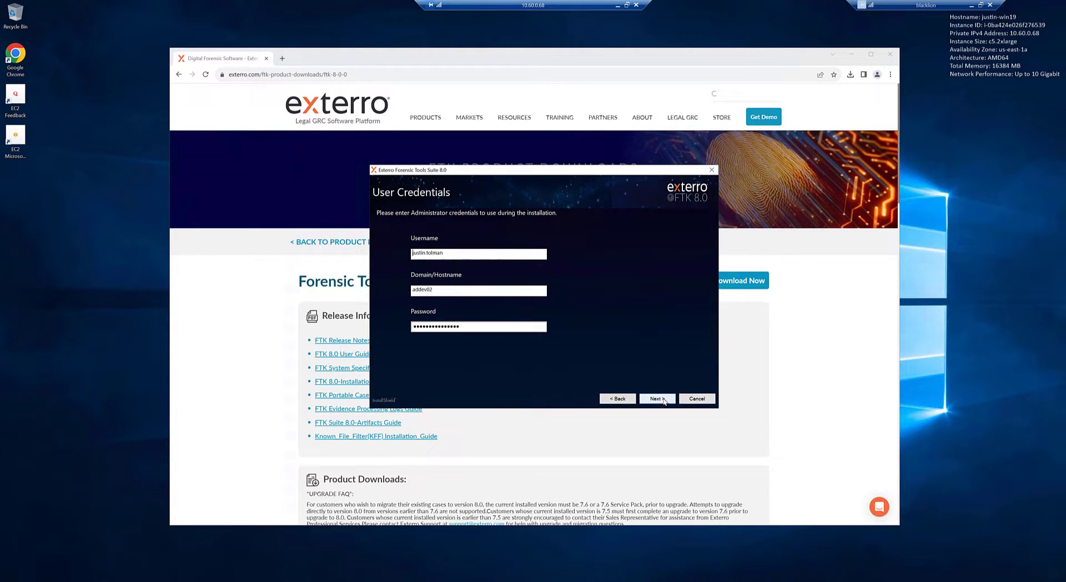
key("Return")
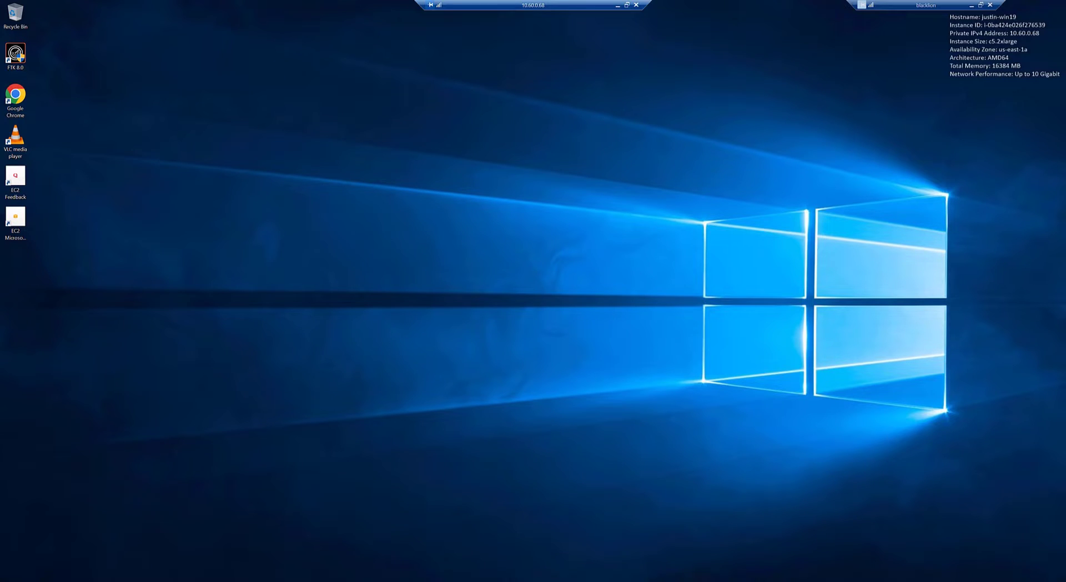
Browse to C:\Program Files\AccessData\Forensic Tools\8.0\bin and select the DBConfig application
key("super+e")
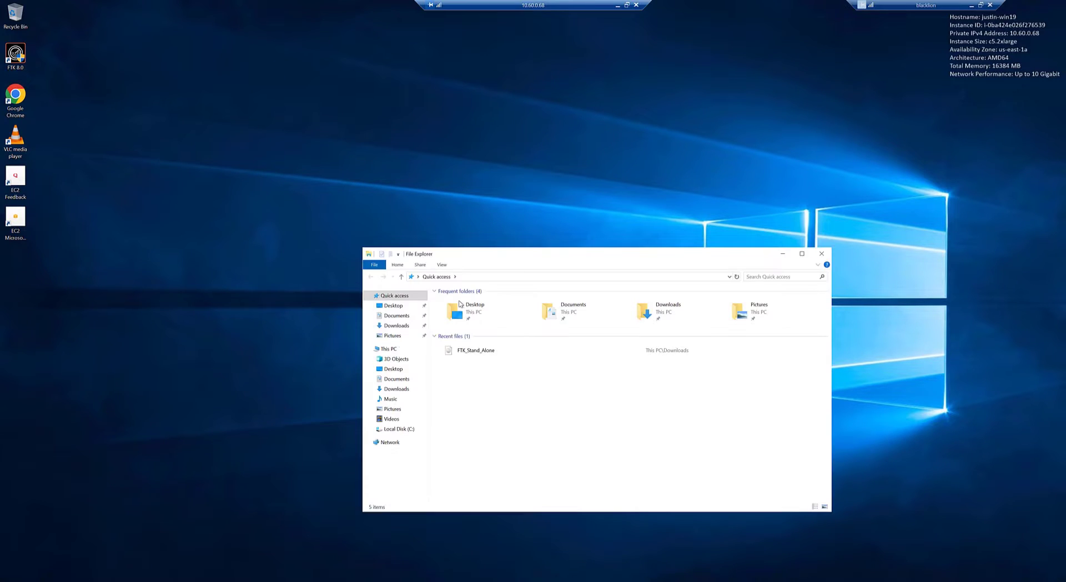
left_click(398, 430)
double_click(471, 330)
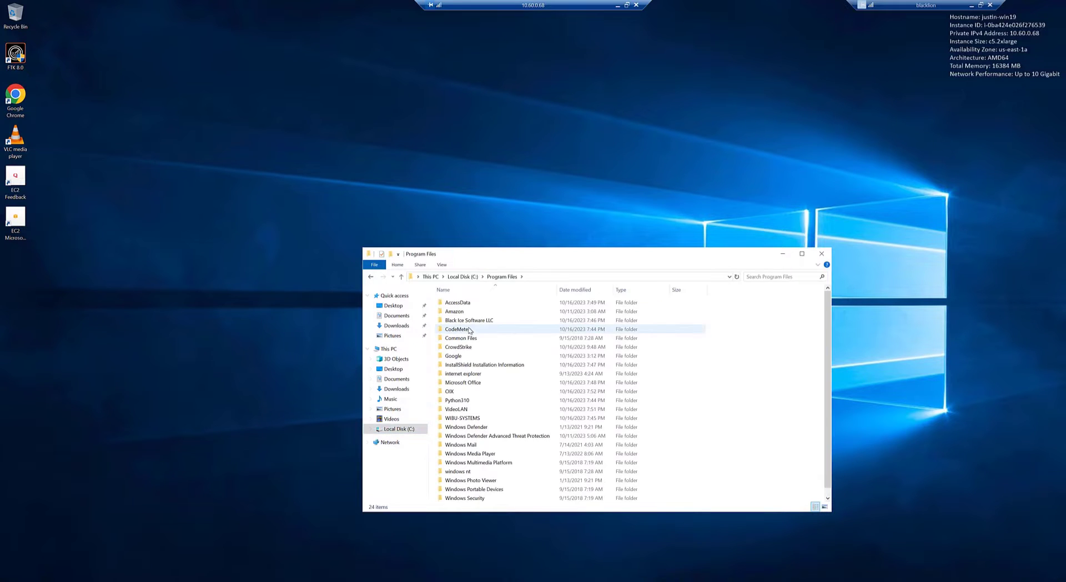
double_click(465, 304)
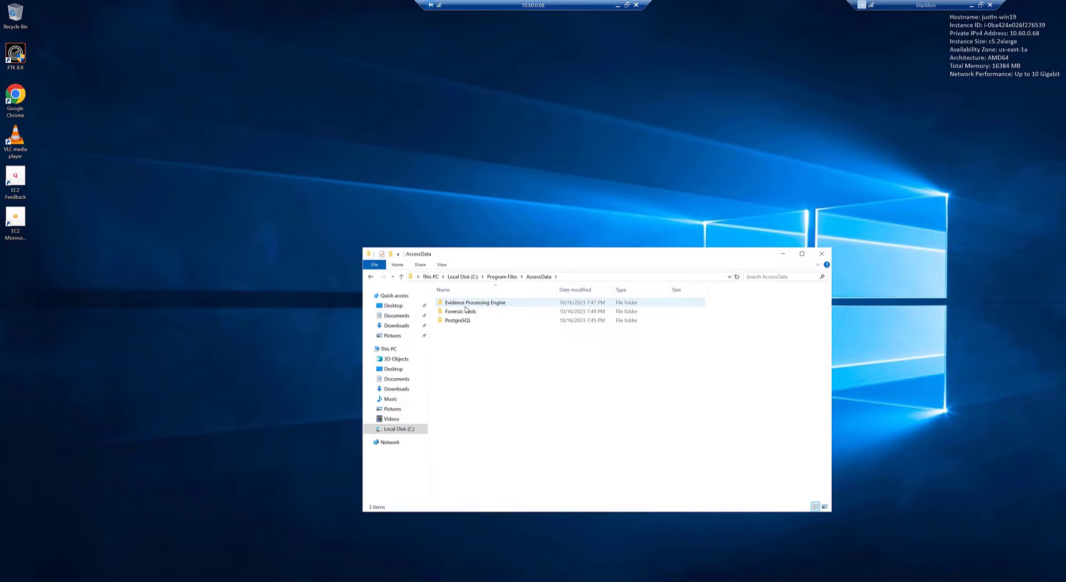
double_click(467, 305)
double_click(451, 306)
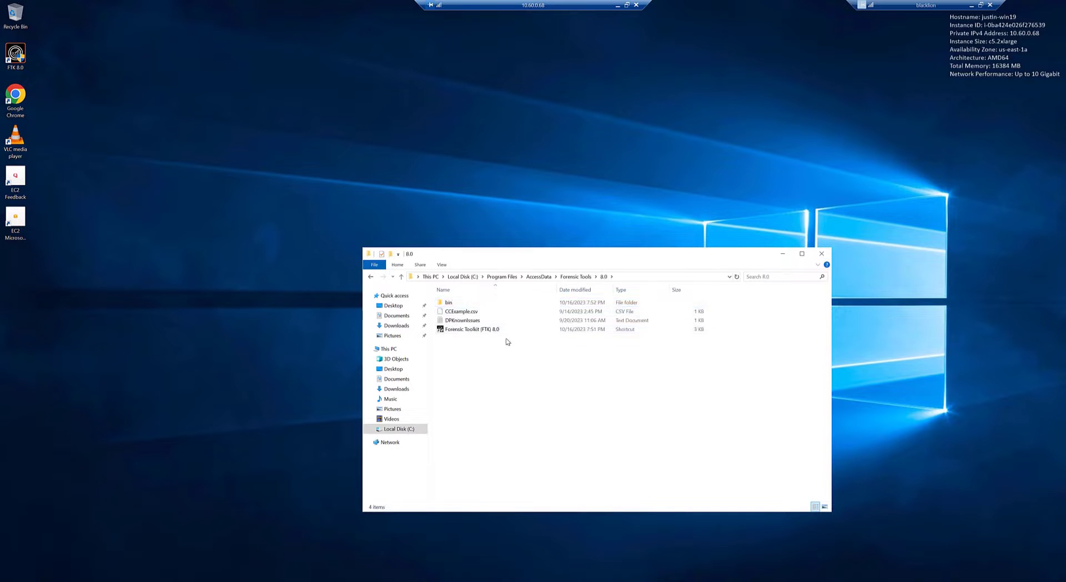
double_click(448, 304)
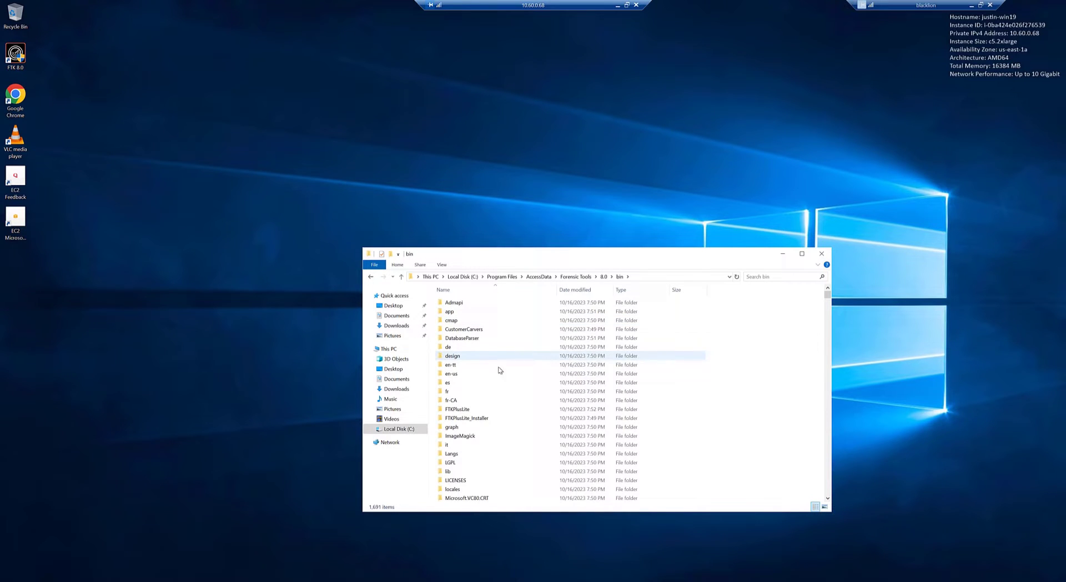
scroll(487, 358, "down", 15)
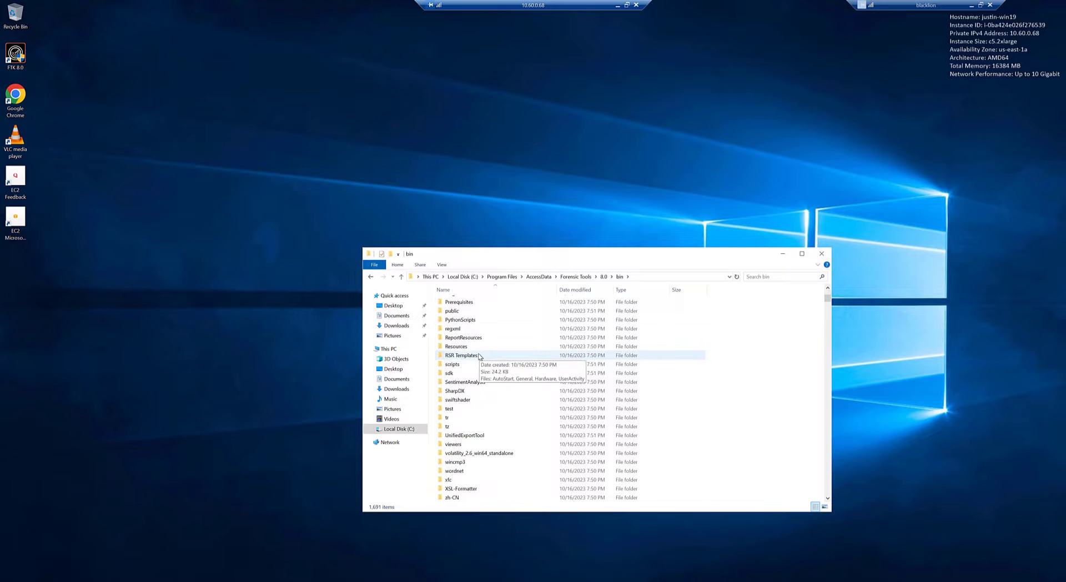
scroll(479, 357, "down", 20)
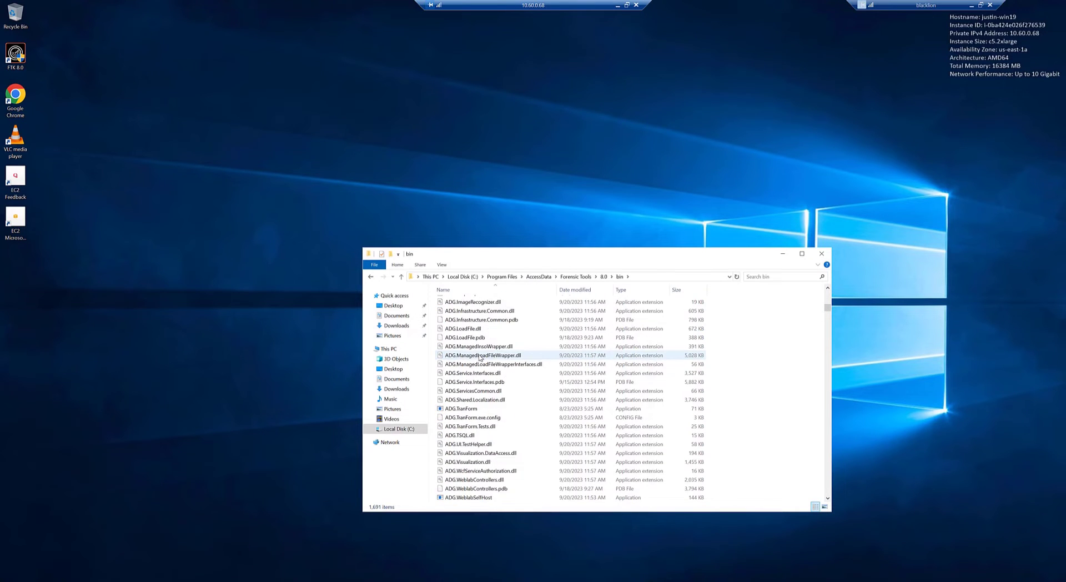
left_click(457, 400)
left_click(457, 403)
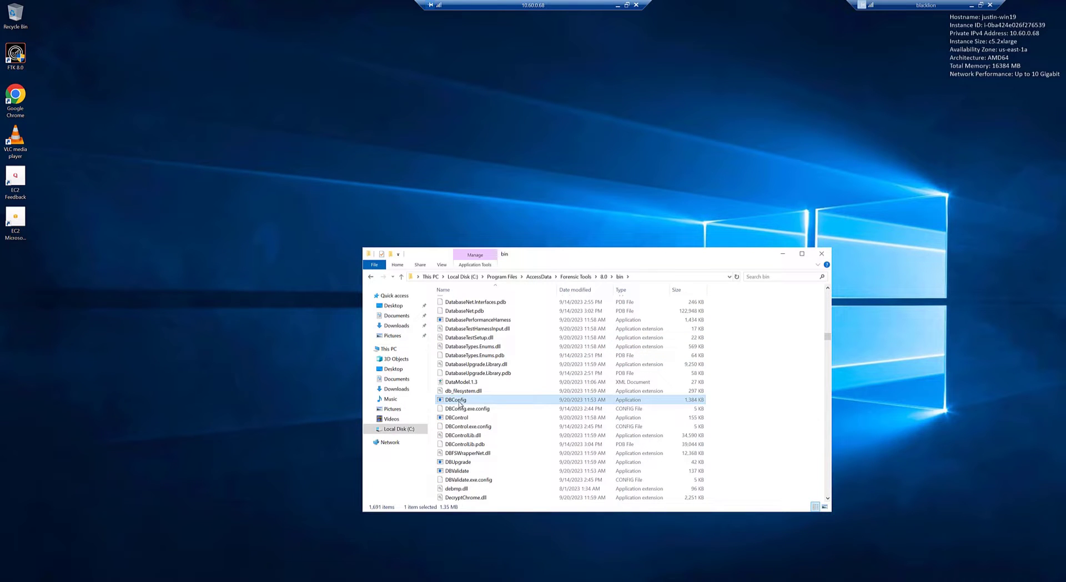
Launch DBConfig, choose Postgres, enable creating a new database, and enter the system user password
double_click(456, 400)
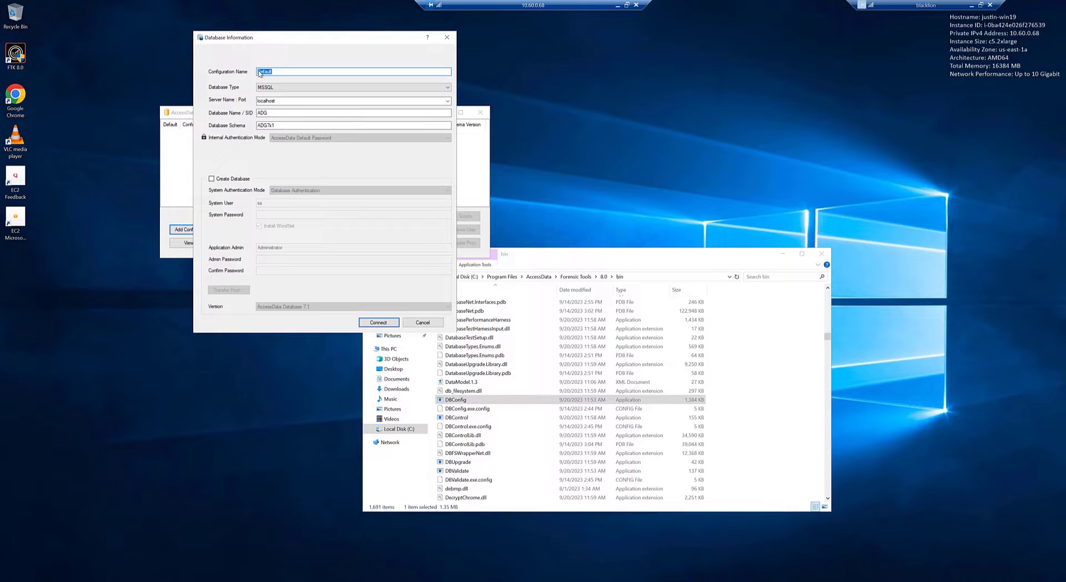
left_click(316, 88)
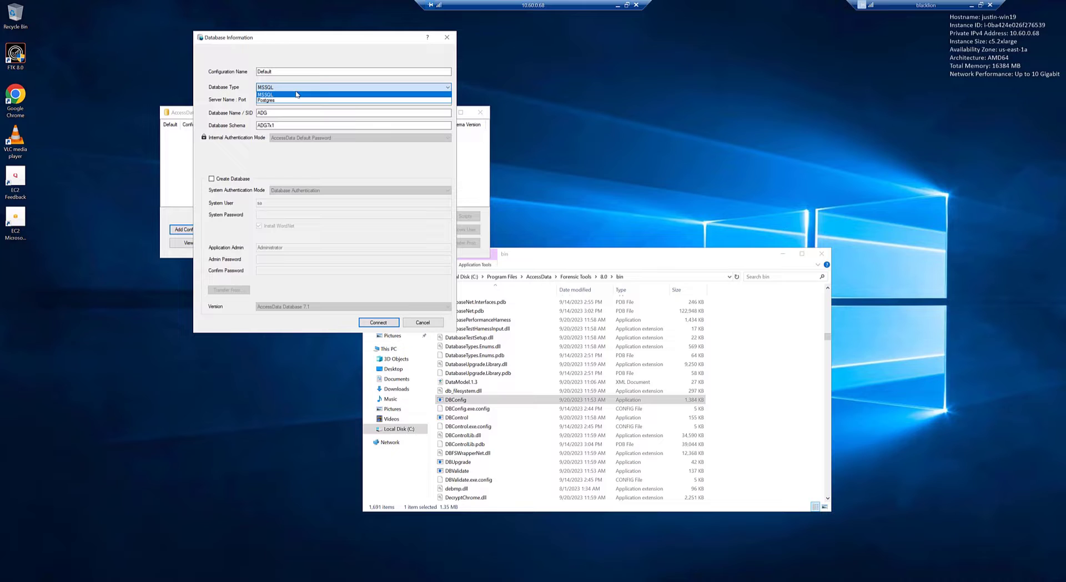
left_click(283, 102)
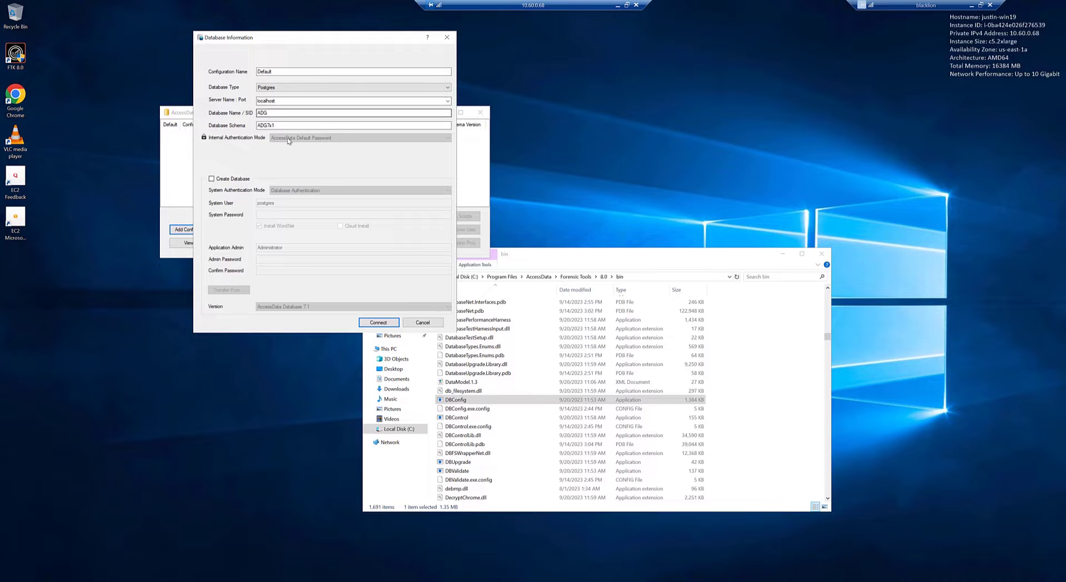
left_click(211, 179)
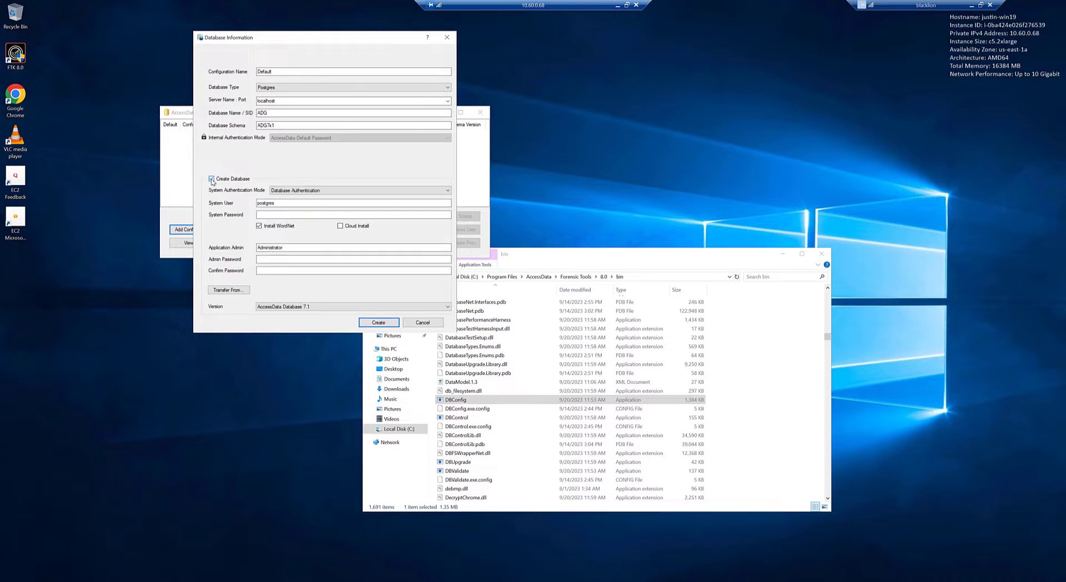
left_click(264, 215)
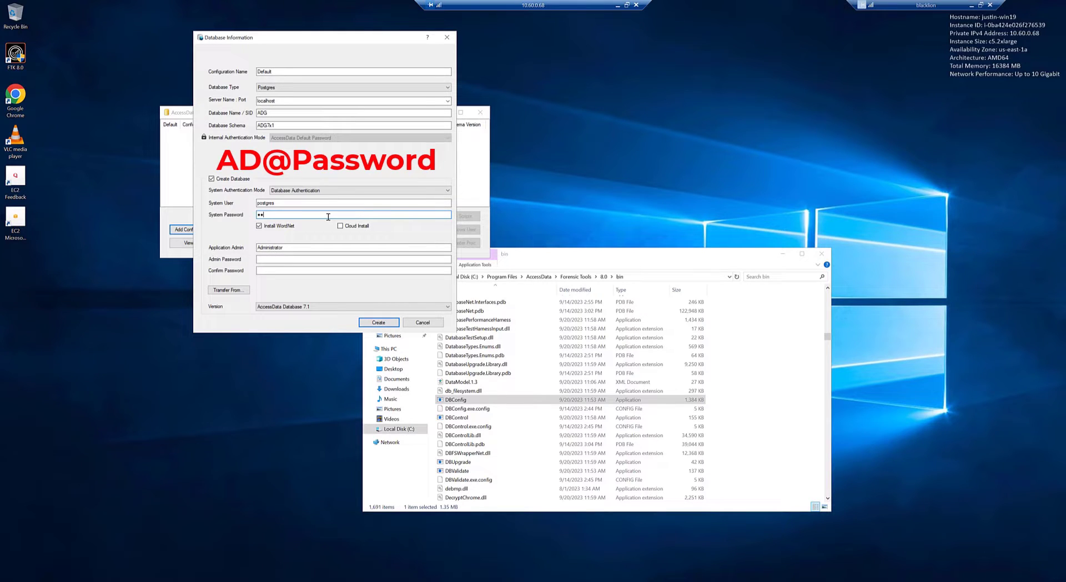
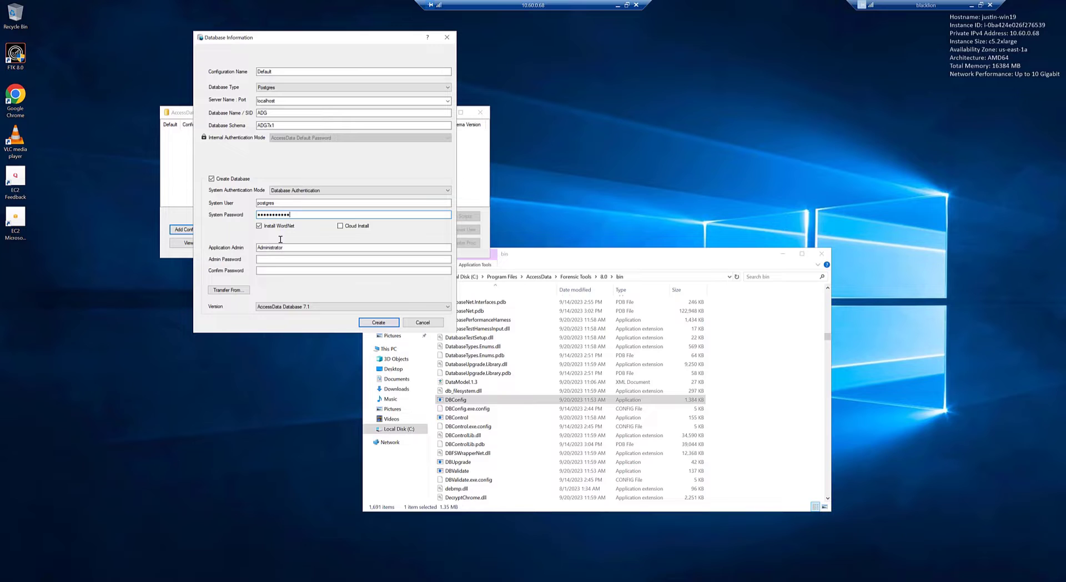
Enter and confirm the admin password, create the Default database, then close DBConfig and File Explorer
left_click(329, 257)
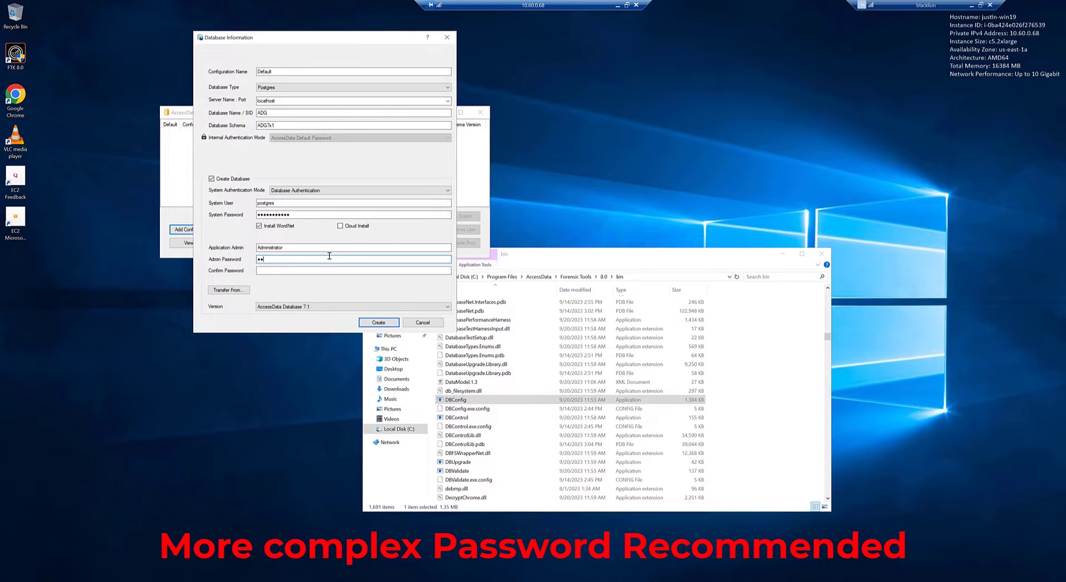
left_click(291, 271)
left_click(386, 326)
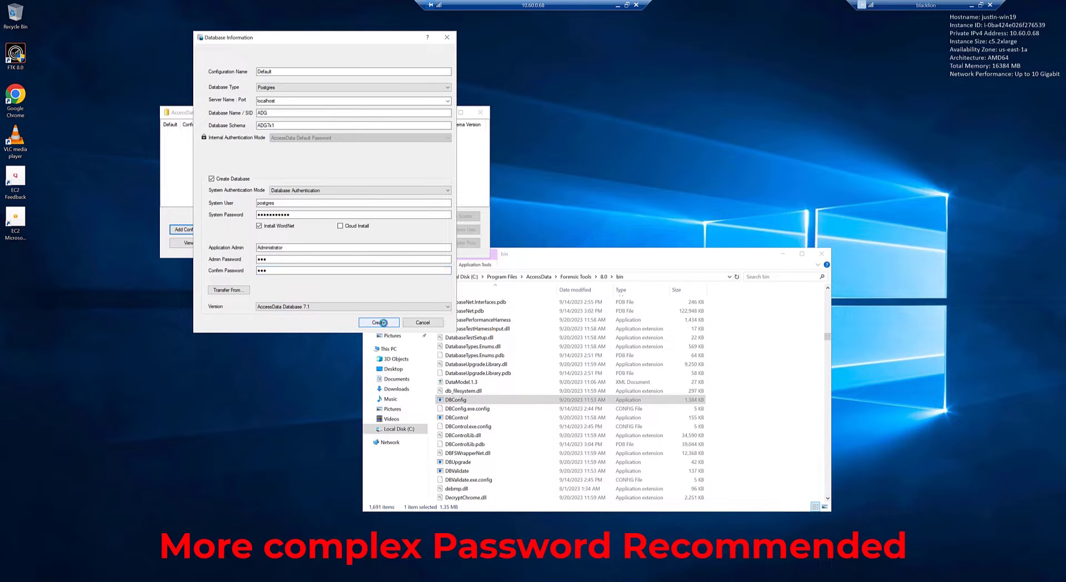
left_click(481, 113)
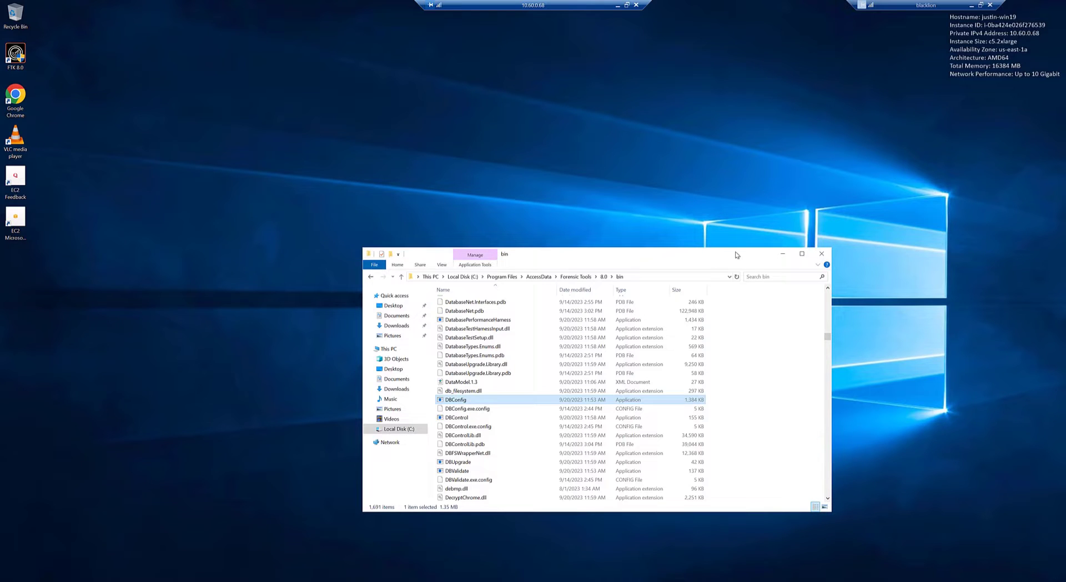
left_click(822, 256)
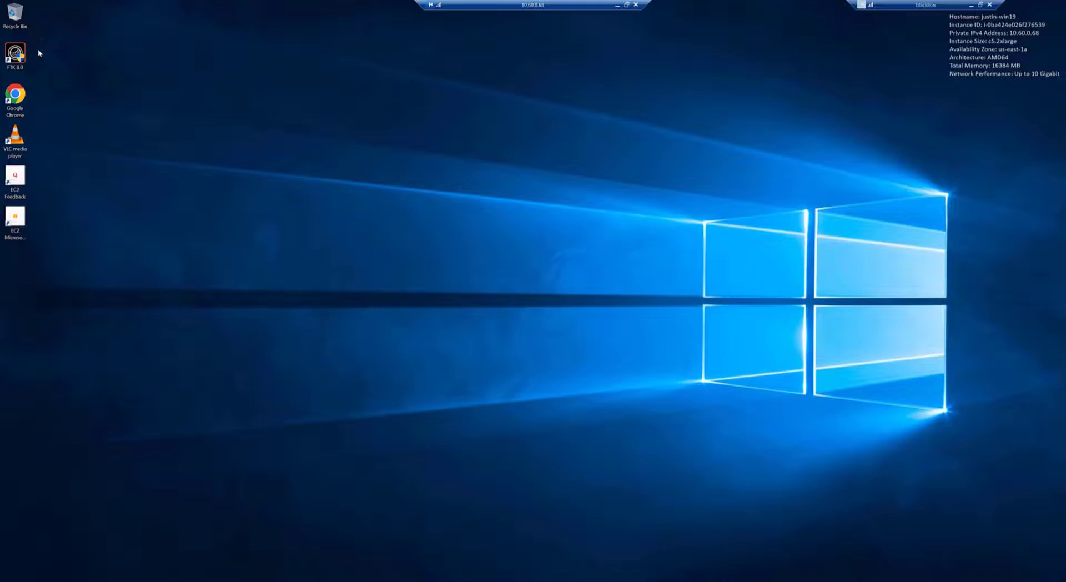
double_click(16, 95)
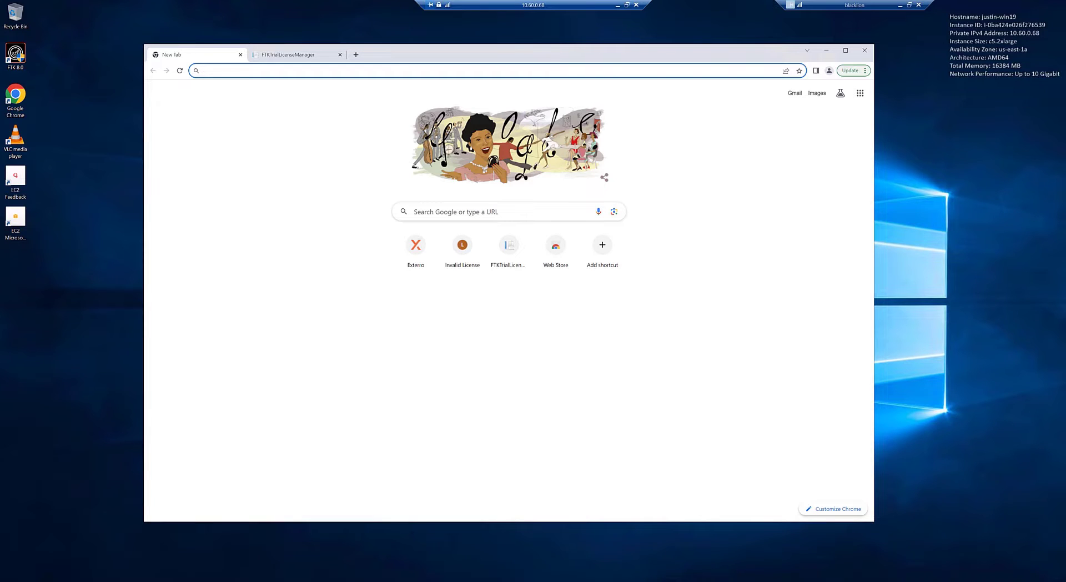
type("htt")
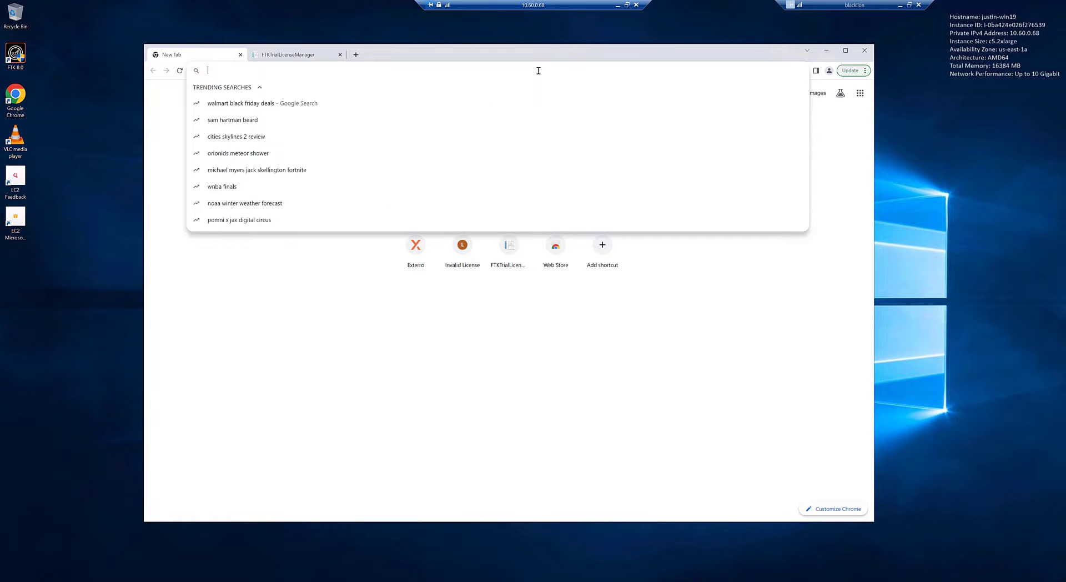
type("ps:/")
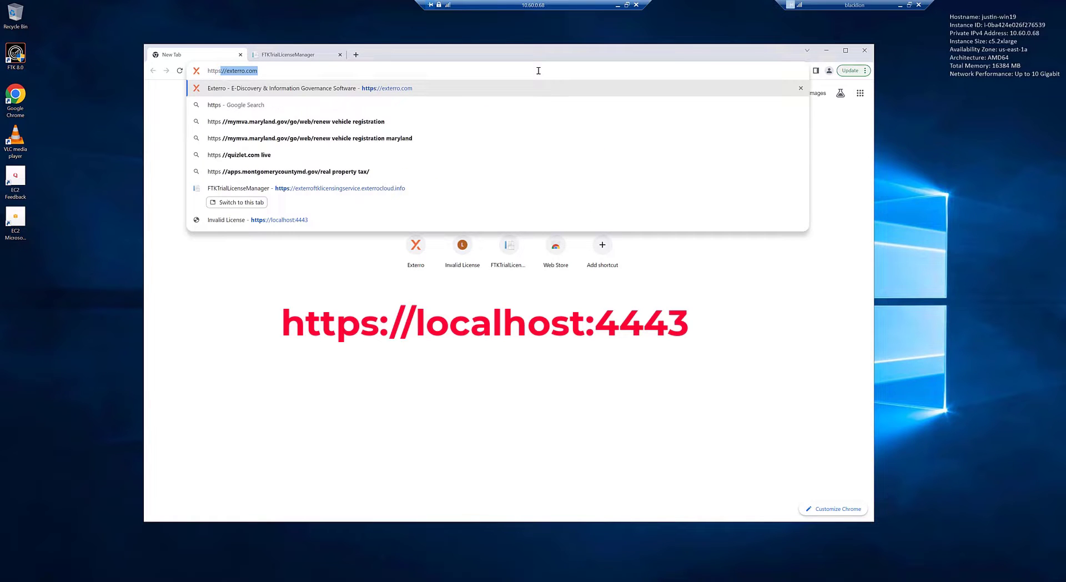
type("/")
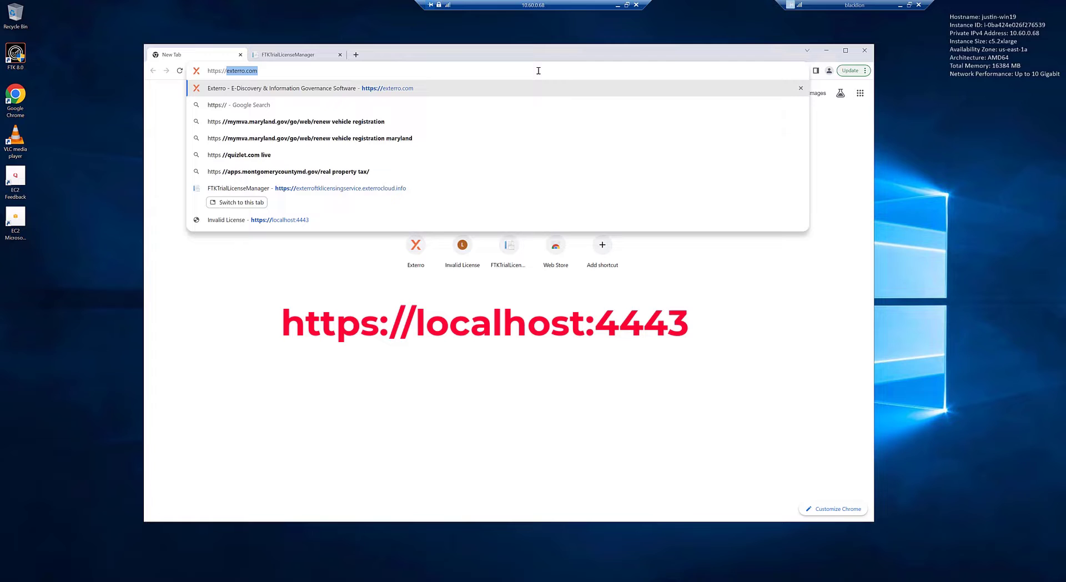
type("localhost:")
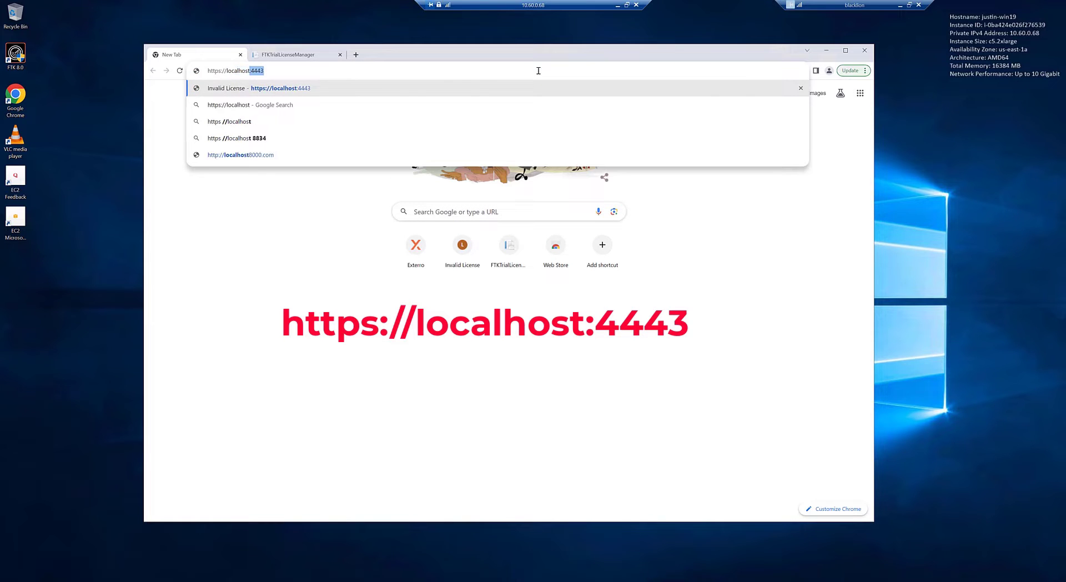
type("4443")
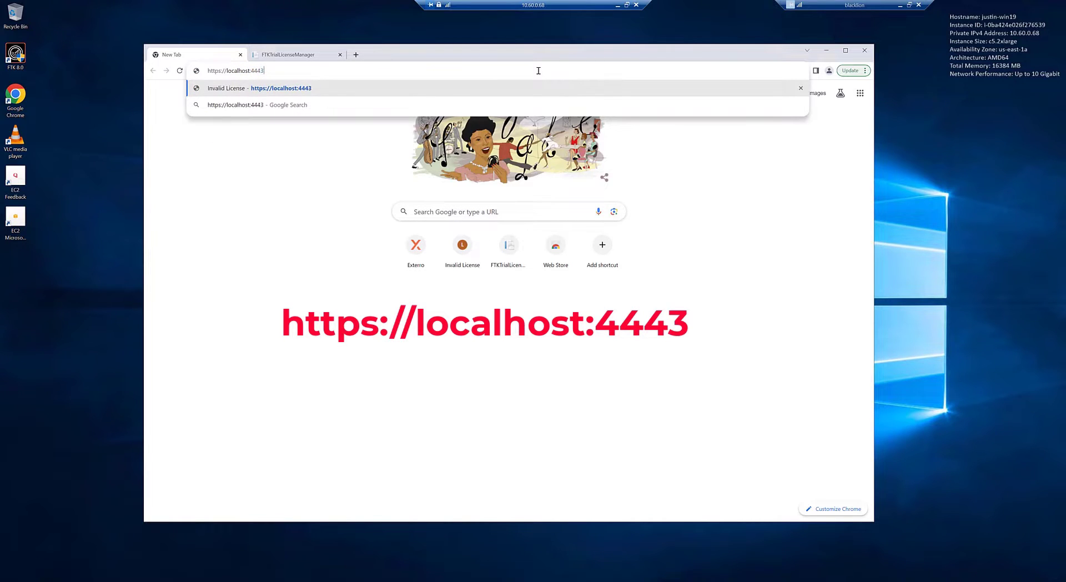
key("Return")
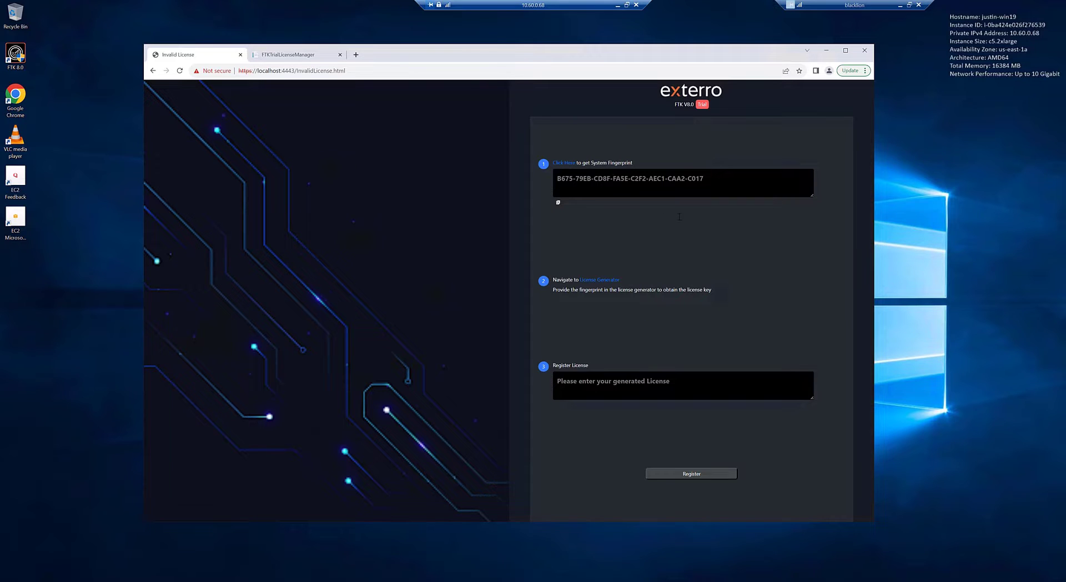
Generate the FTK system fingerprint, copy it, and move to the FTKTrialLicenseManager tab
left_click(557, 203)
left_click(558, 205)
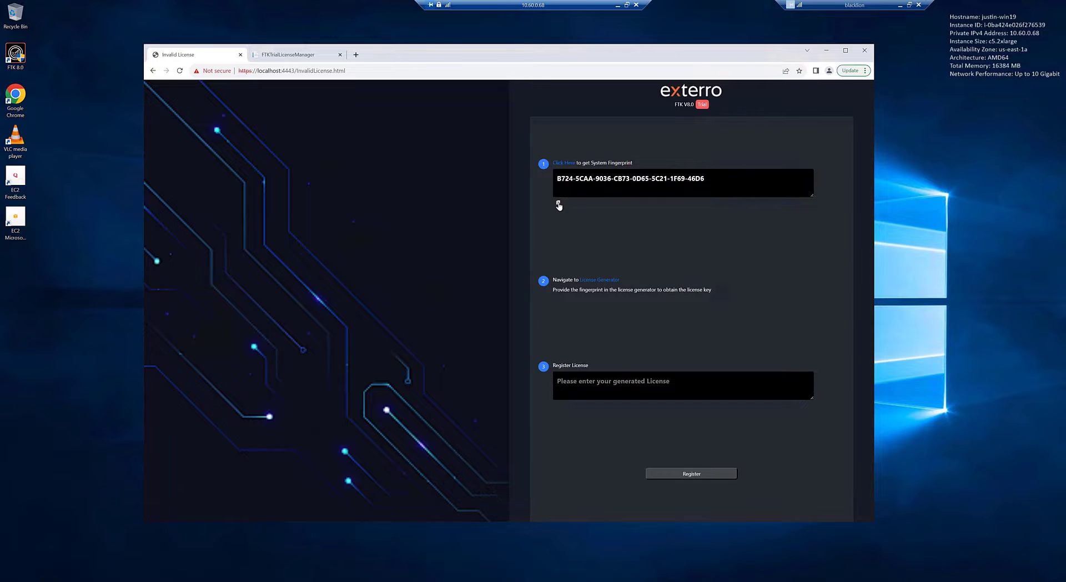
key("ctrl+Tab")
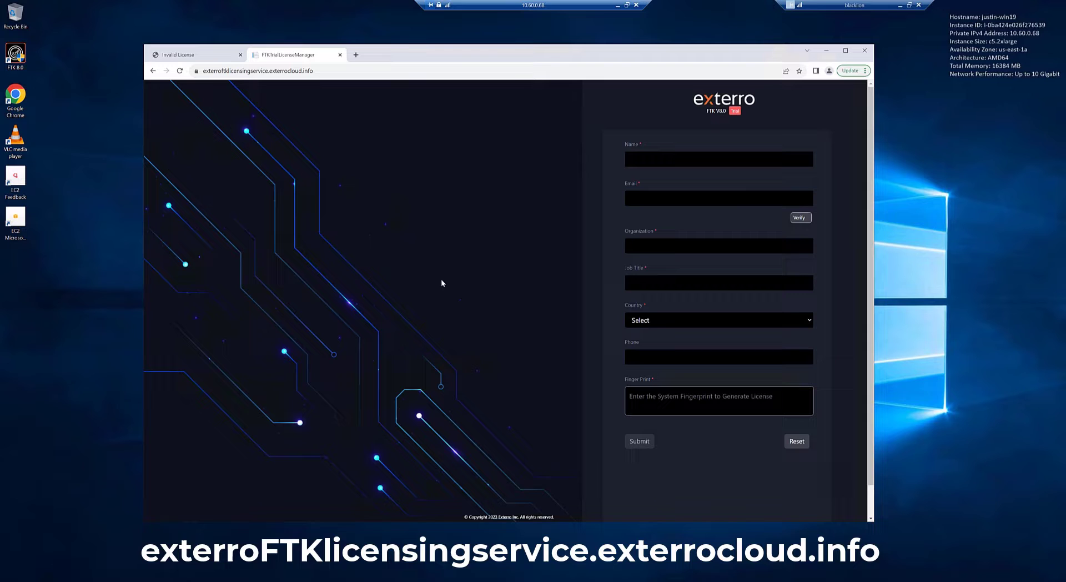
Fill in the contact's full name and e-mail address, then verify the e-mail
left_click(676, 161)
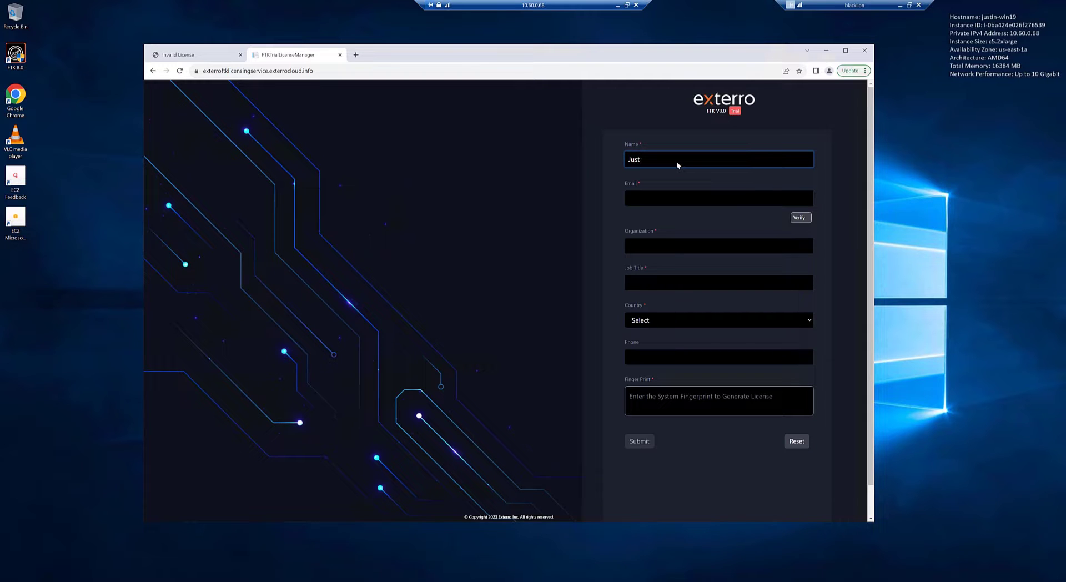
key("Tab")
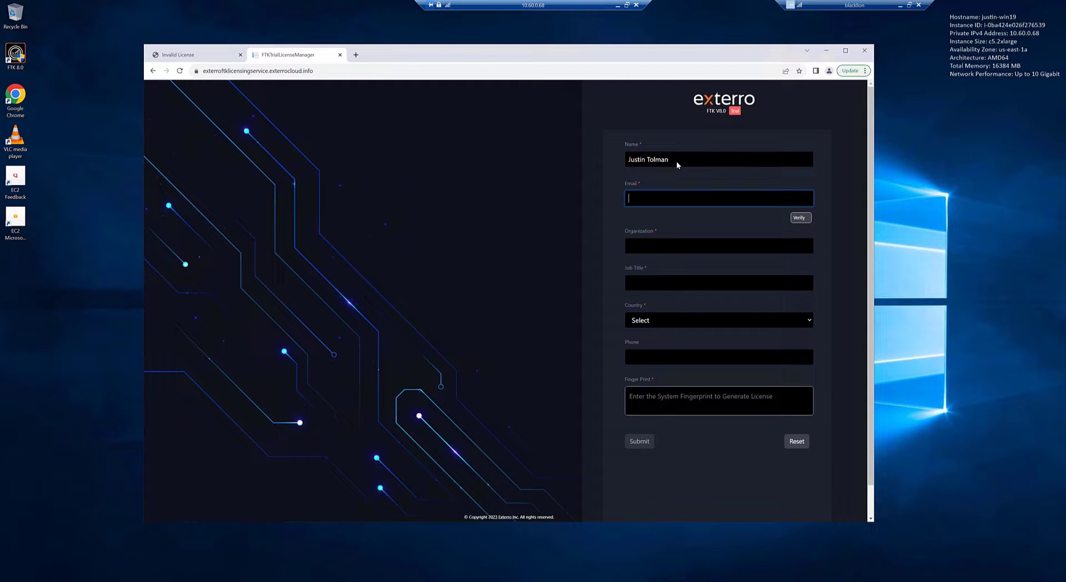
key("Tab")
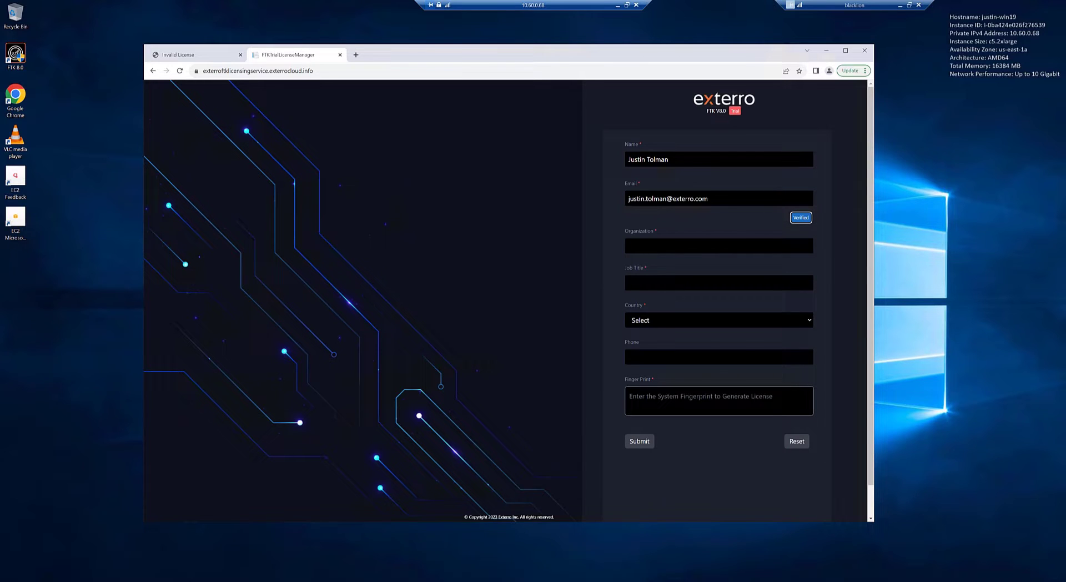
Enter organization Exterro, job title Marketing, country United States, paste the fingerprint, and submit
left_click(628, 246)
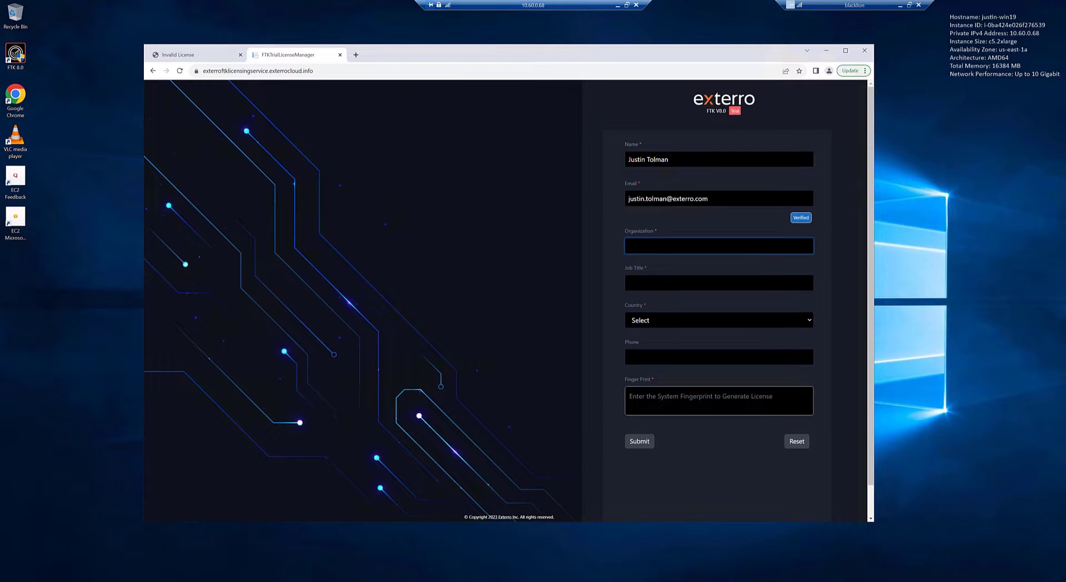
type("Exterro")
key("Tab")
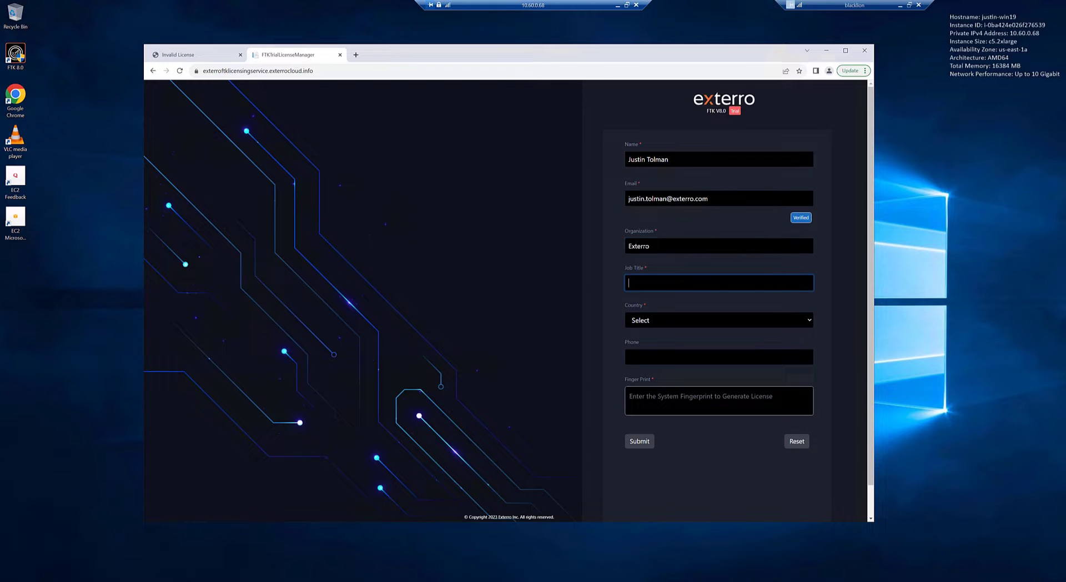
type("Marketing")
key("Tab")
type("un")
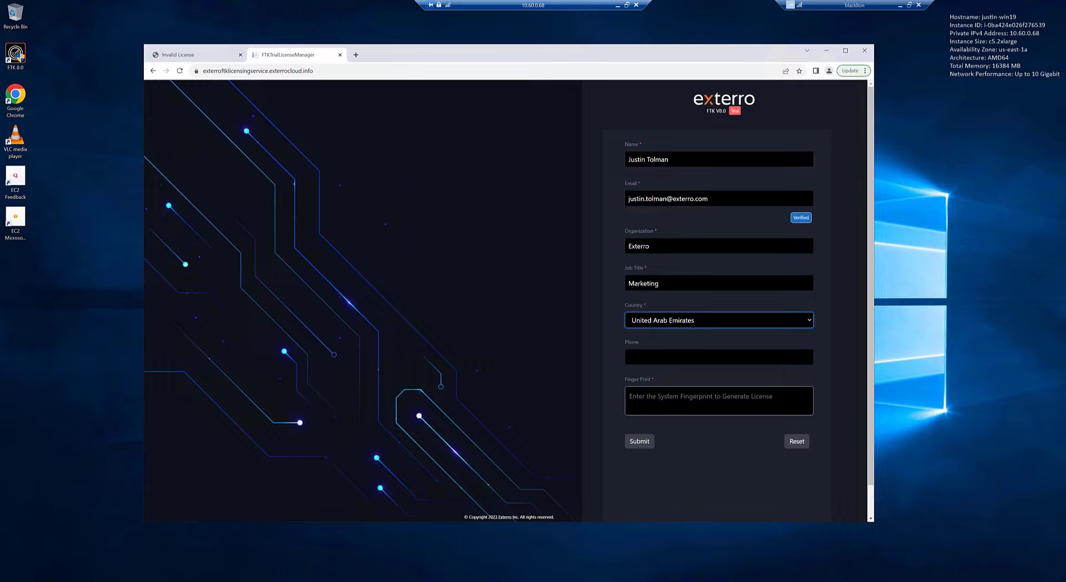
type("ited k")
key("Down")
left_click(630, 397)
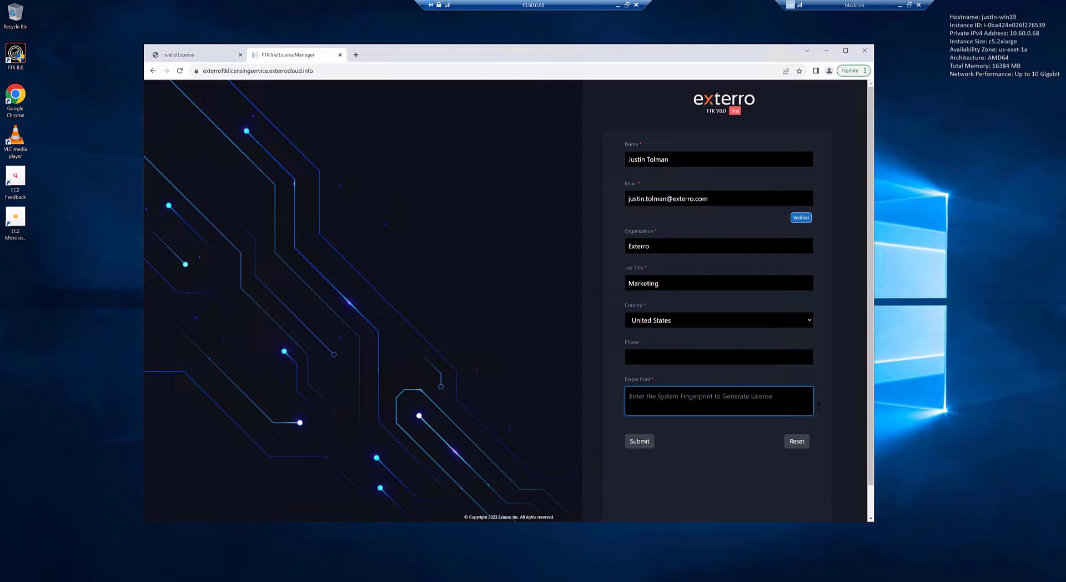
key("ctrl+v")
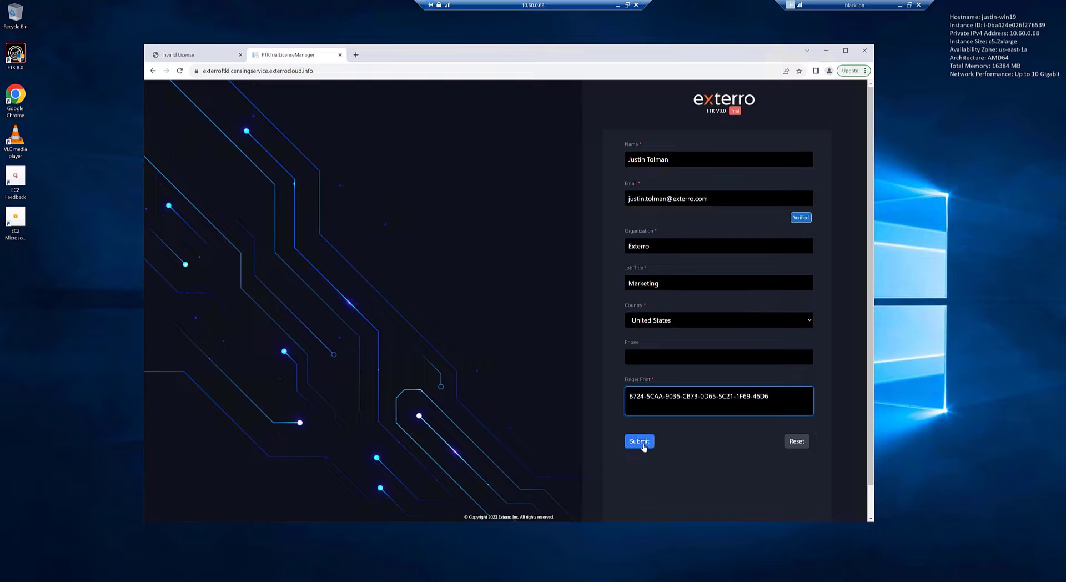
left_click(643, 444)
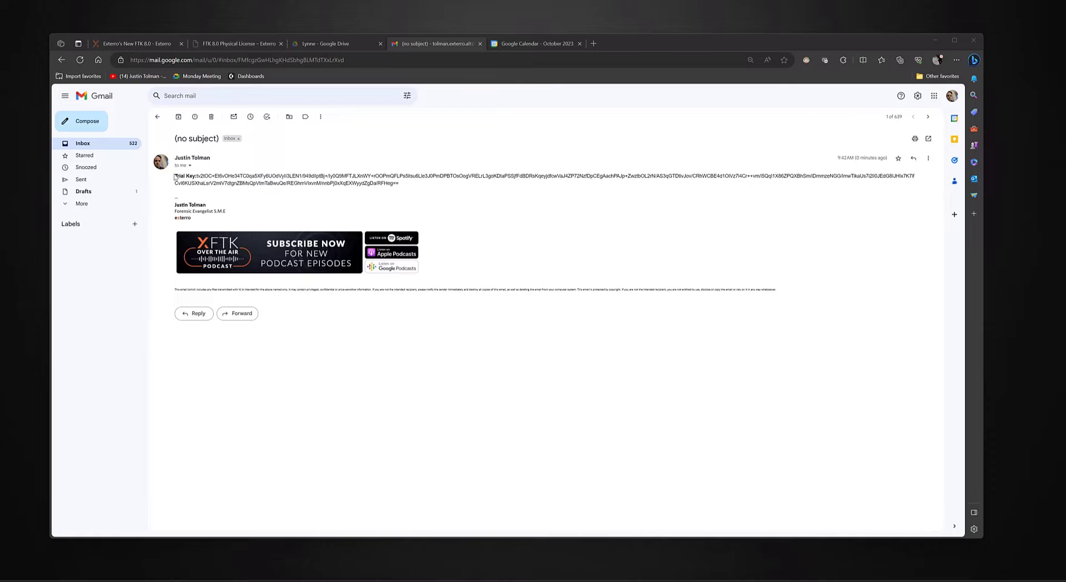
Select the trial key in the Gmail message and return to the remote desktop's license page
left_click_drag(398, 183, 199, 176)
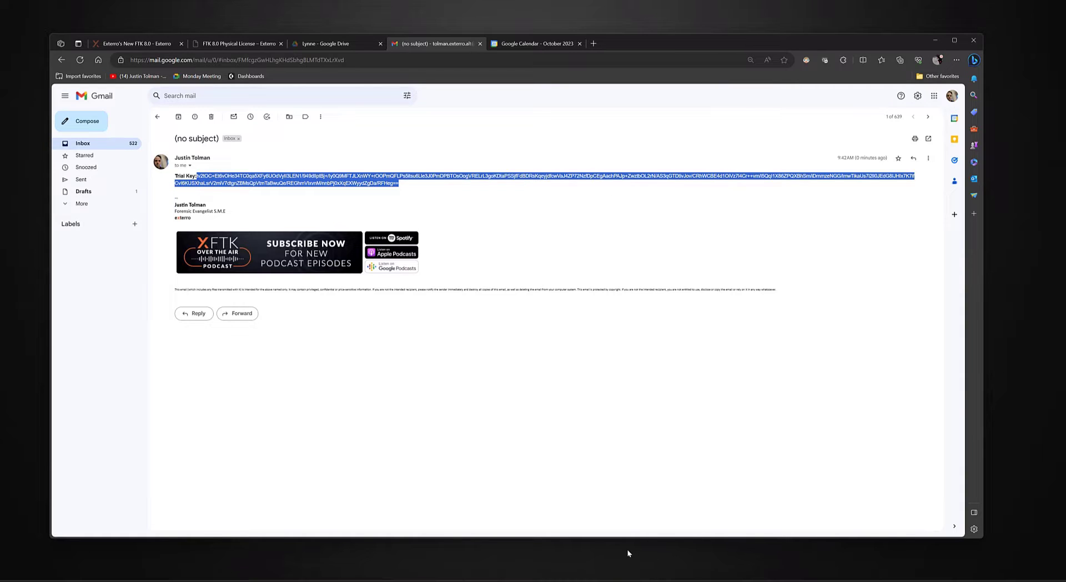
mouse_move(616, 578)
left_click(577, 547)
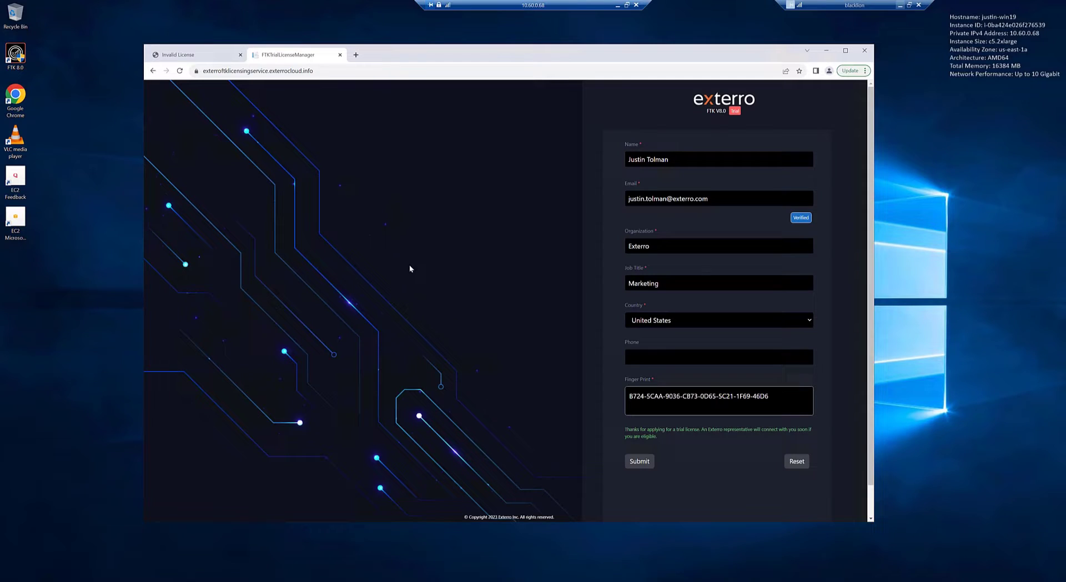
Launch FTK 8.0, register the pasted trial license key, and accept the 30-day expiry warning
double_click(17, 55)
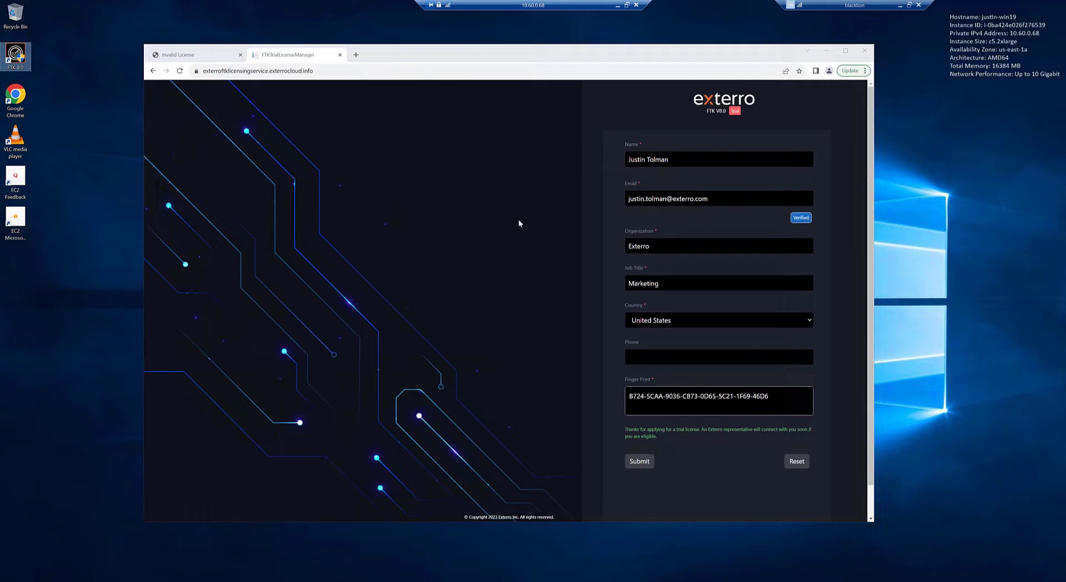
key("Return")
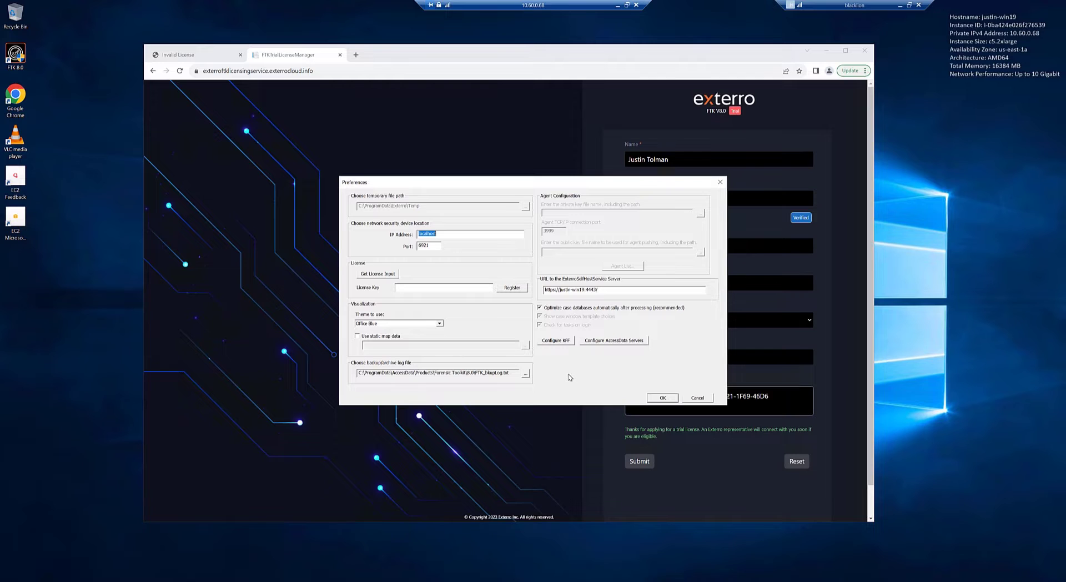
left_click(449, 287)
key("ctrl+v")
left_click(517, 288)
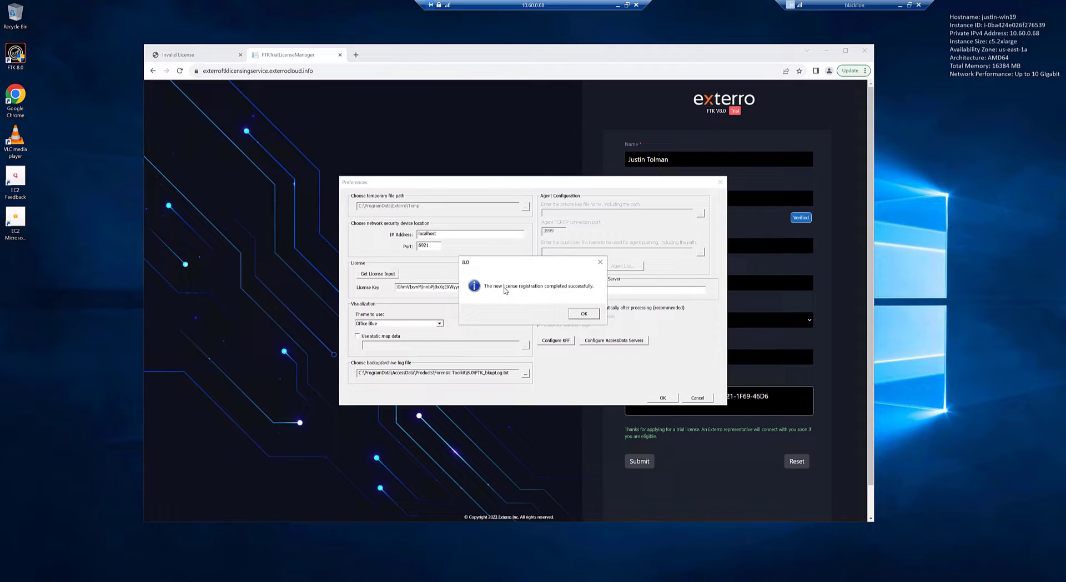
left_click(588, 315)
left_click(663, 398)
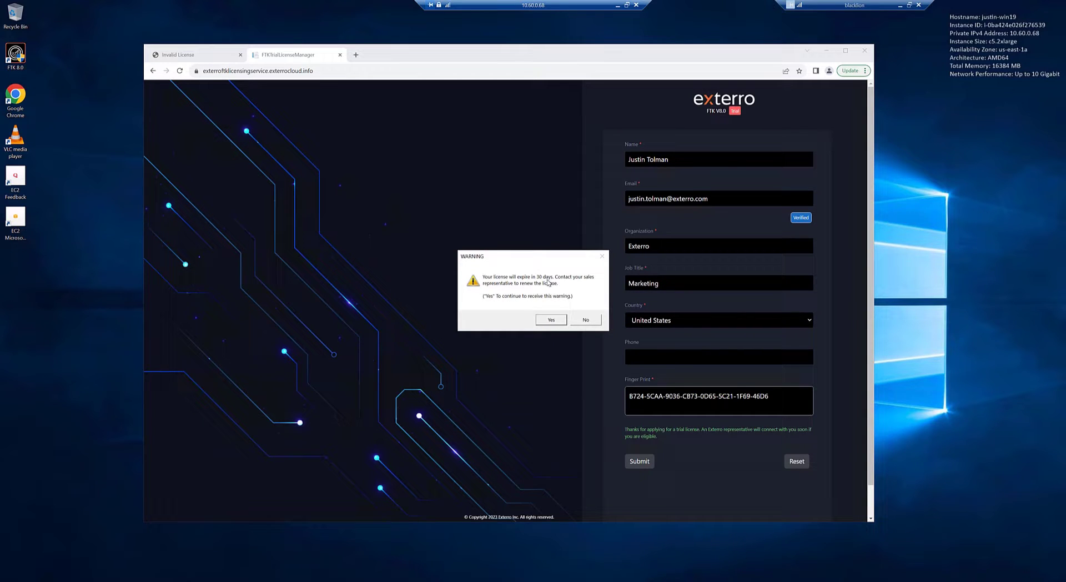
left_click(551, 319)
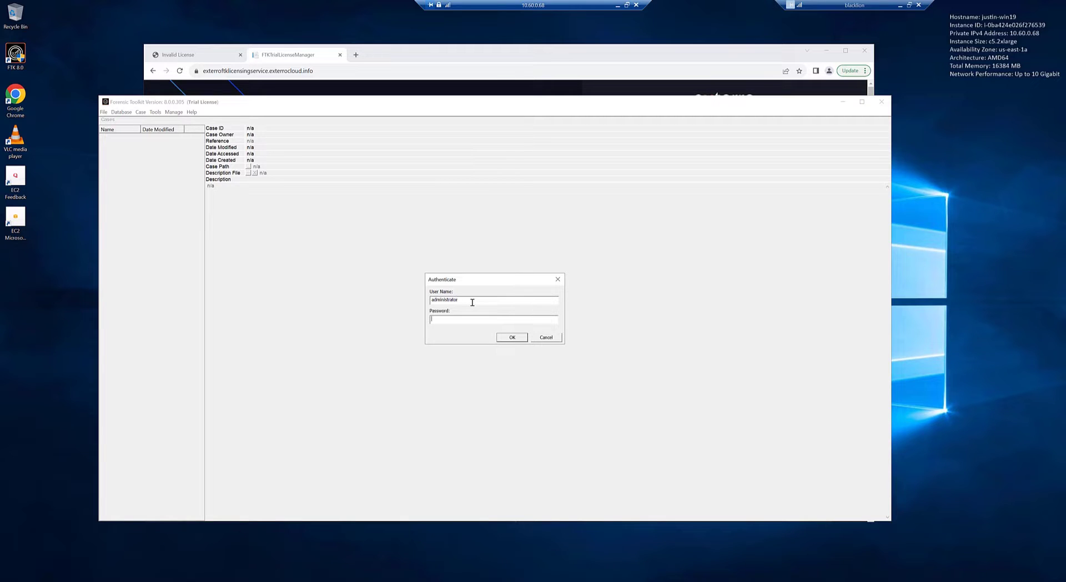
Log in as administrator and choose Case > New... to open New Case Options
left_click(511, 337)
left_click(141, 111)
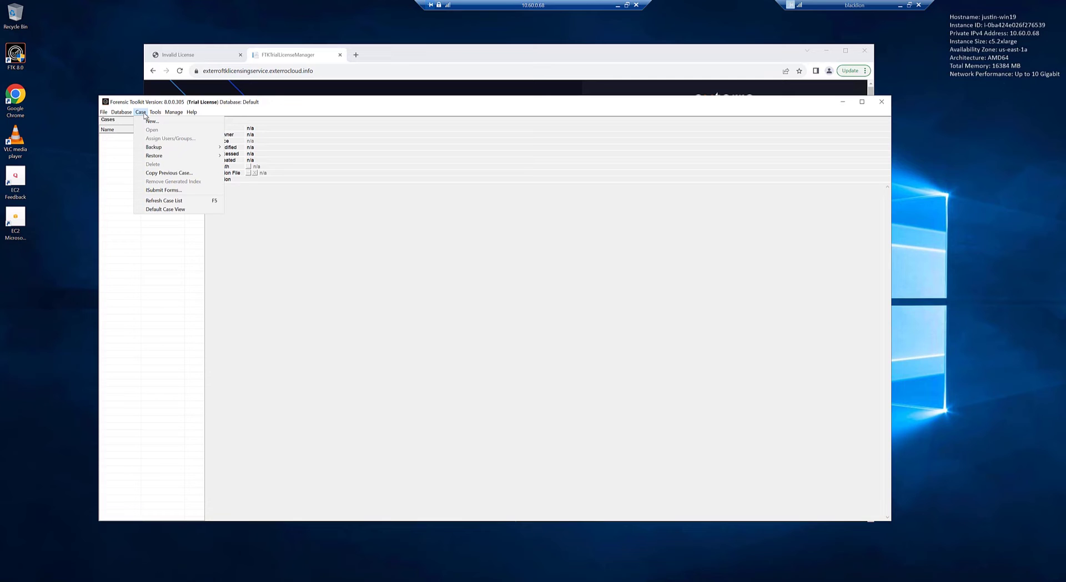
left_click(148, 121)
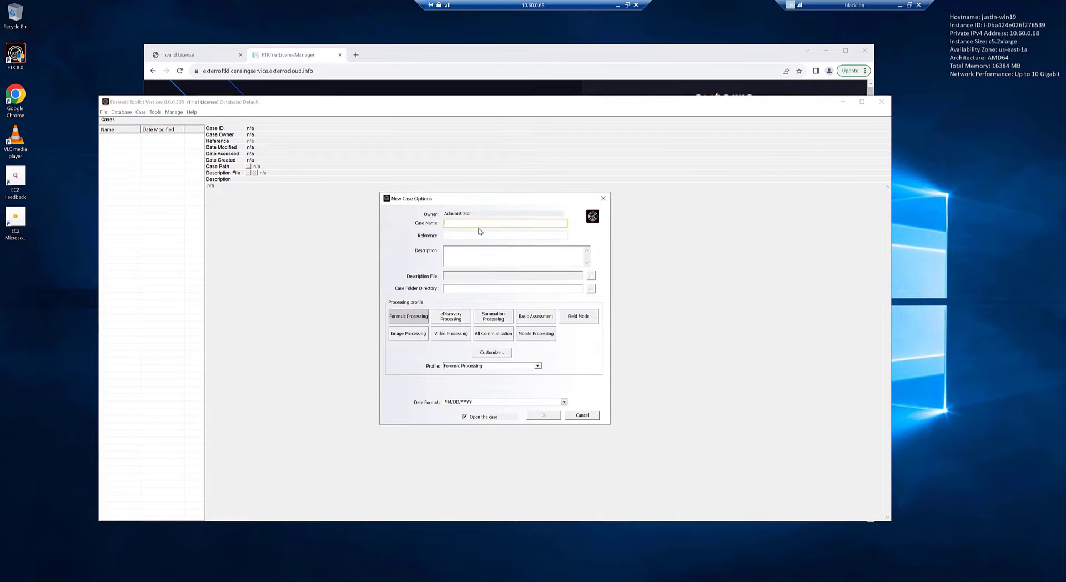